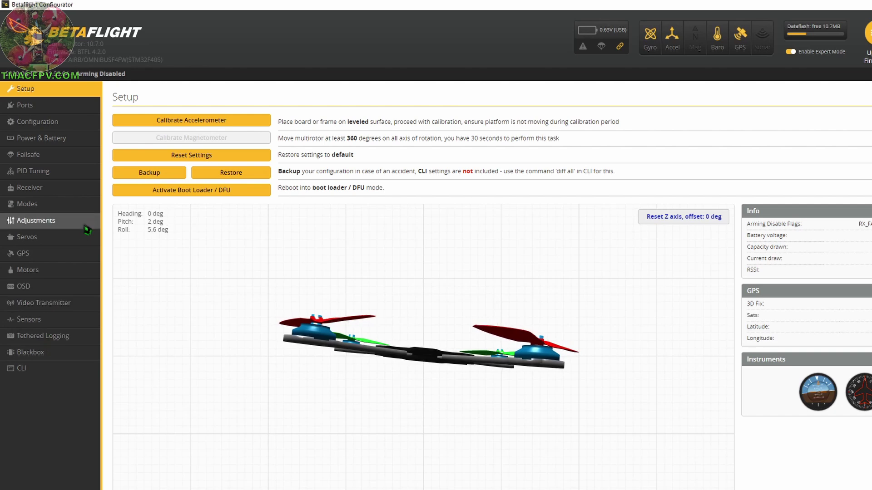
- In the Blackbox tab, keep Onboard Flash logging at 1 kHz and choose GYRO_SCALED debug mode
click(51, 352)
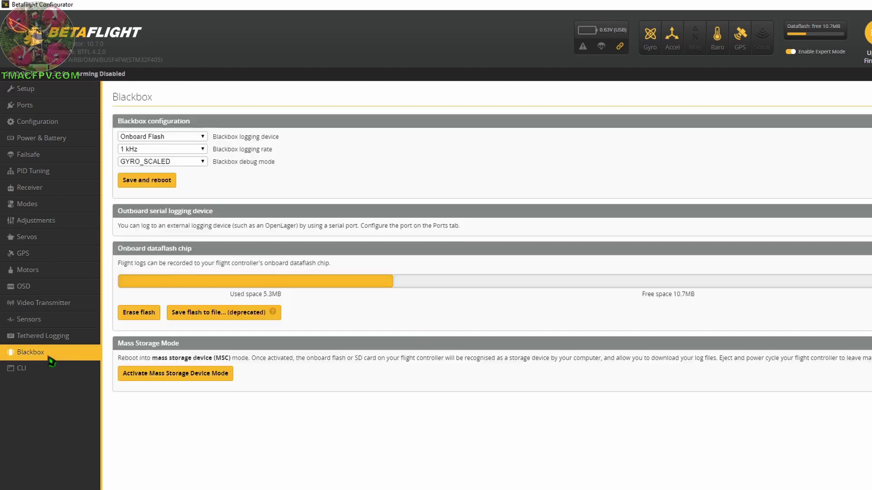
click(172, 139)
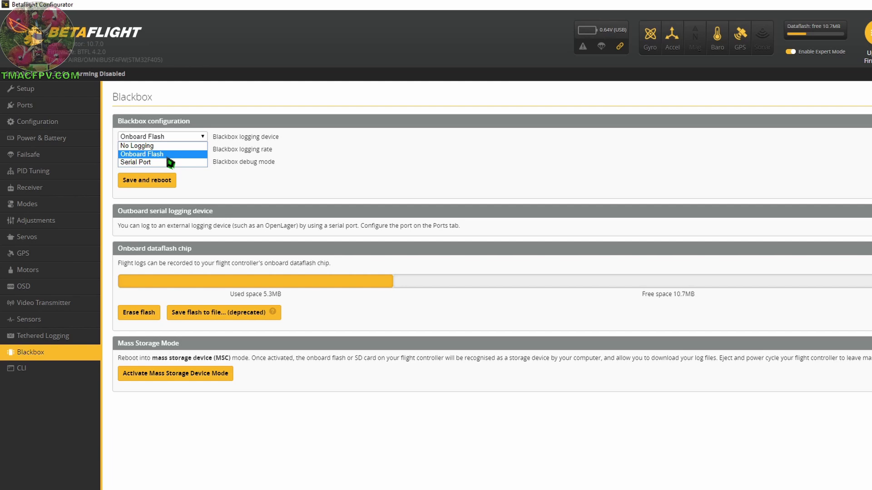
click(170, 154)
click(170, 148)
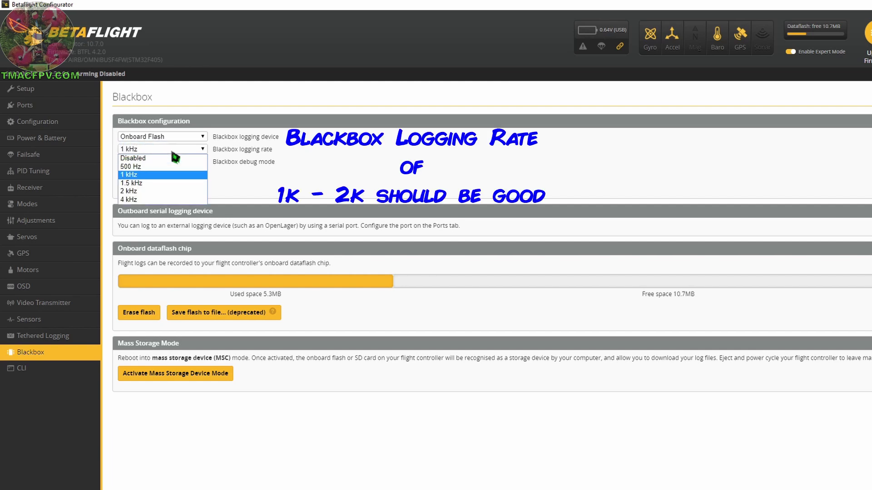
click(167, 176)
click(205, 162)
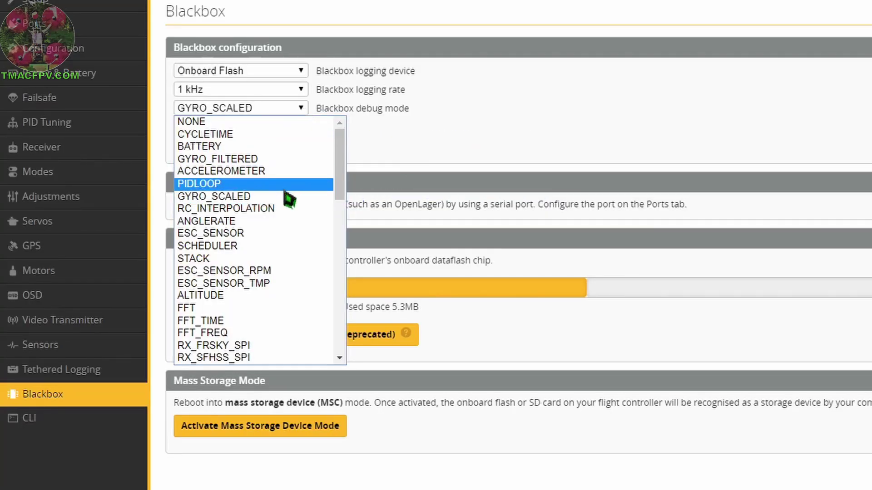
click(193, 220)
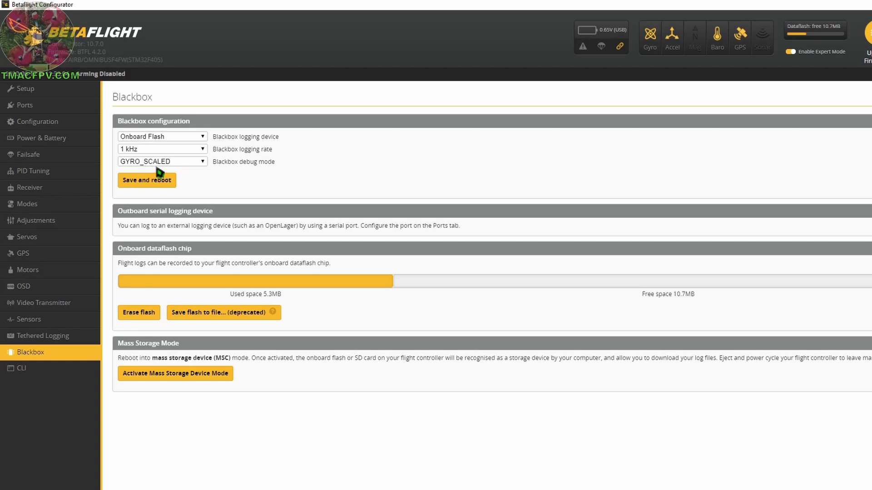
- Save and reboot with the new blackbox settings, then add a range for BLACKBOX mode
click(156, 184)
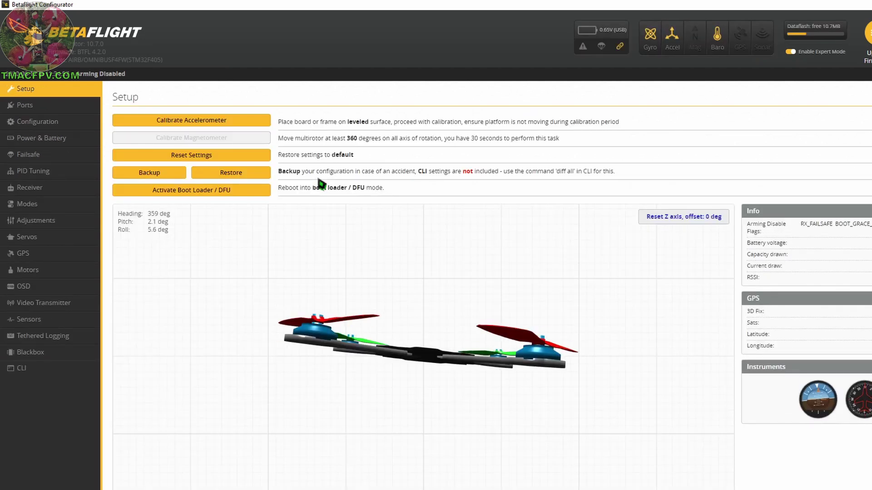
click(27, 204)
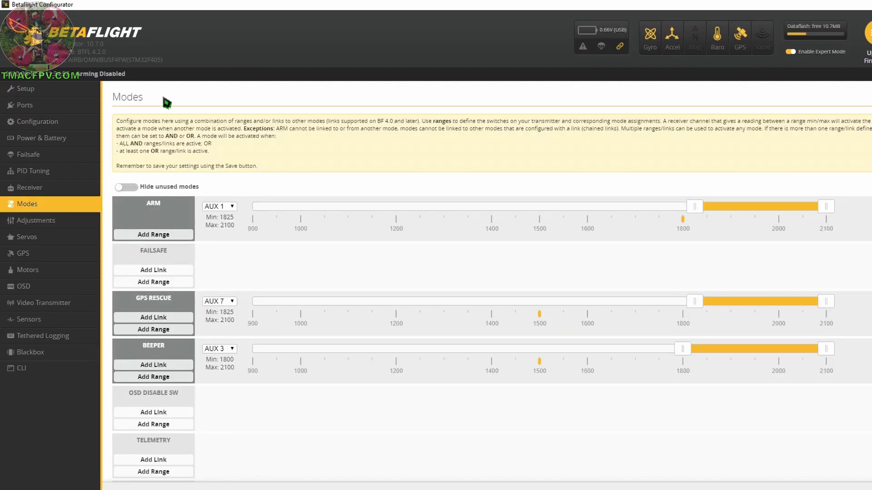
scroll(211, 179, down, 5)
scroll(215, 187, down, 3)
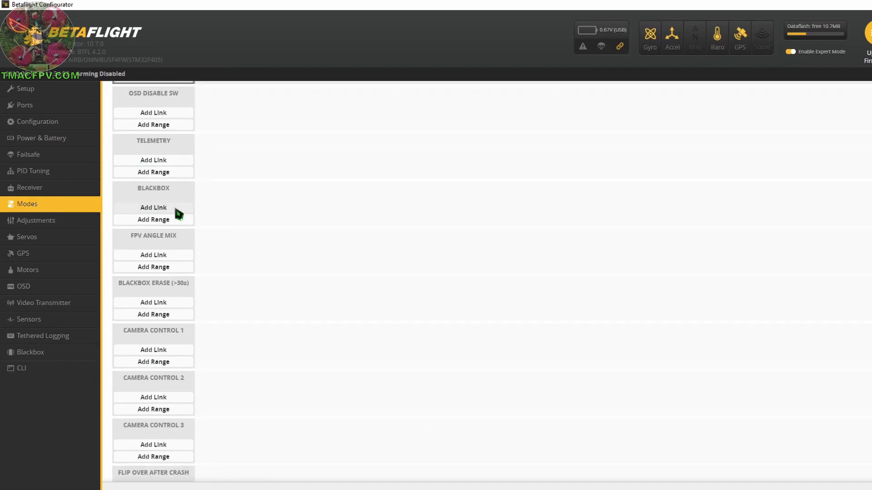
click(166, 222)
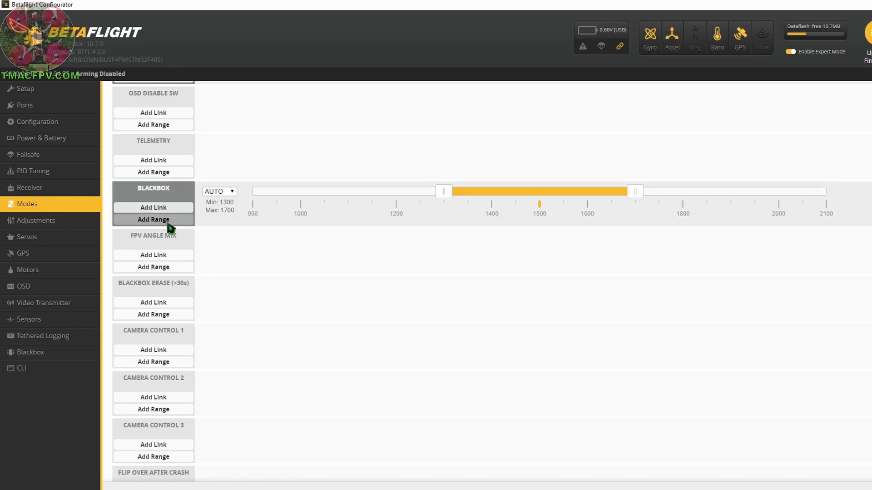
- Assign BLACKBOX mode to AUX 8 and set its range to 1750–2100
click(232, 193)
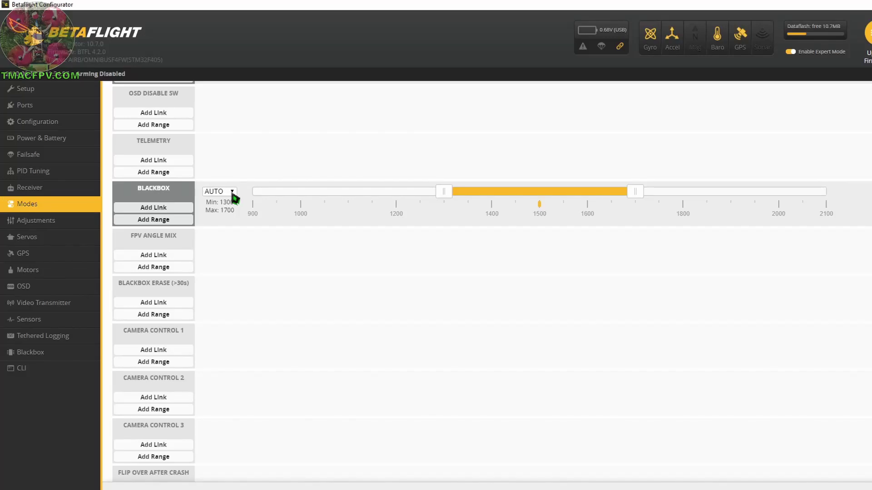
click(231, 194)
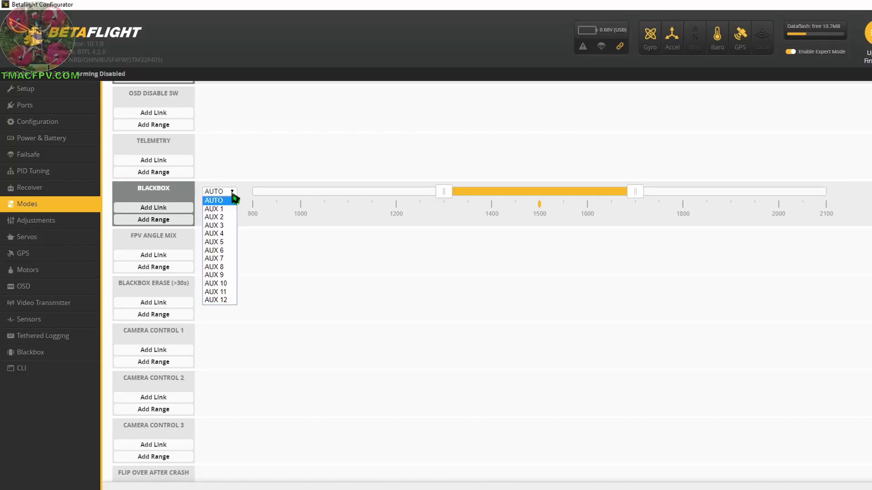
click(231, 268)
drag(504, 192, 700, 201)
drag(642, 202, 659, 199)
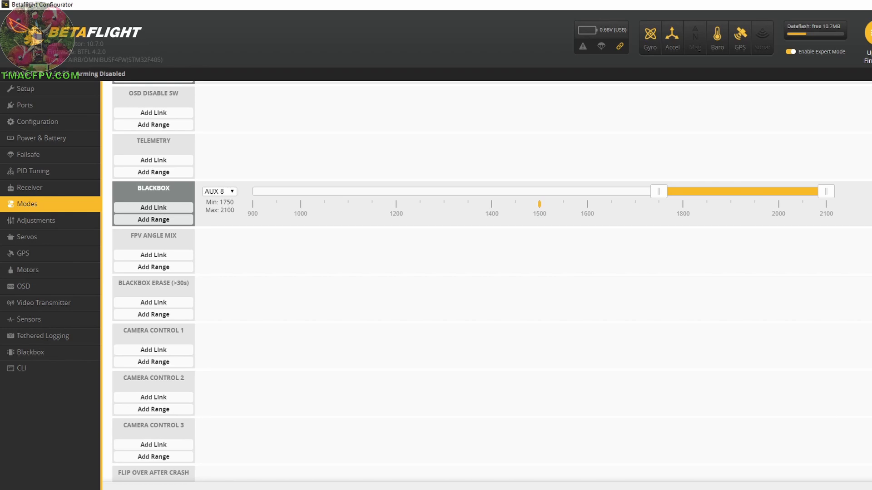
scroll(647, 385, up, 1)
scroll(580, 388, up, 2)
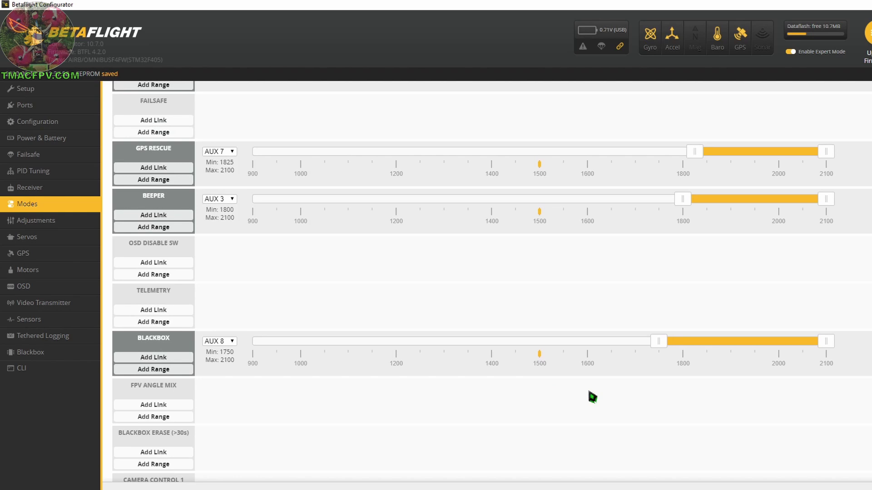
scroll(578, 364, up, 3)
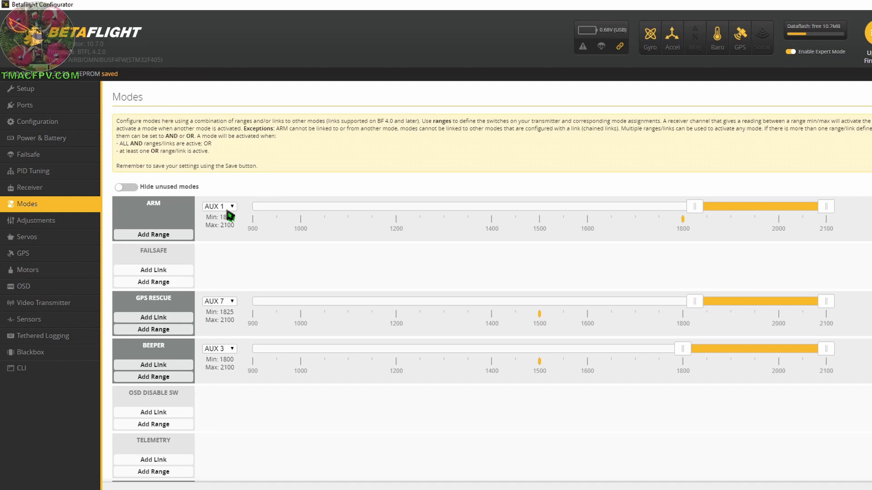
scroll(285, 270, down, 4)
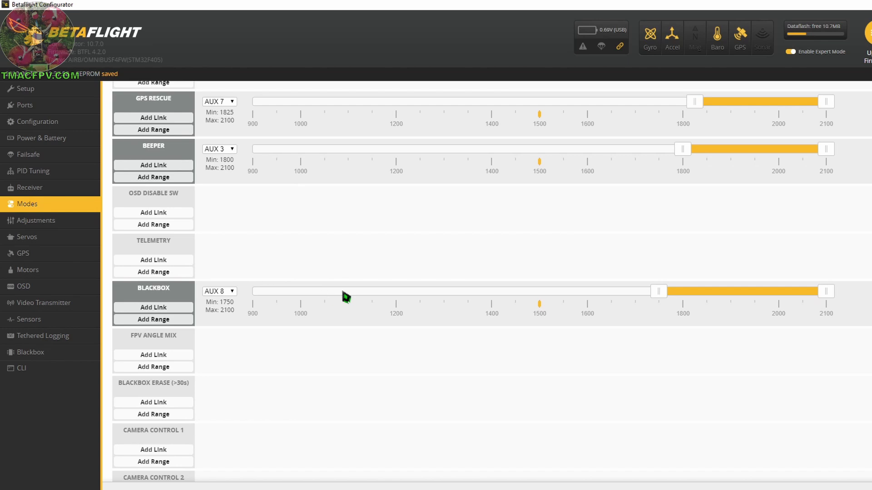
scroll(362, 294, down, 2)
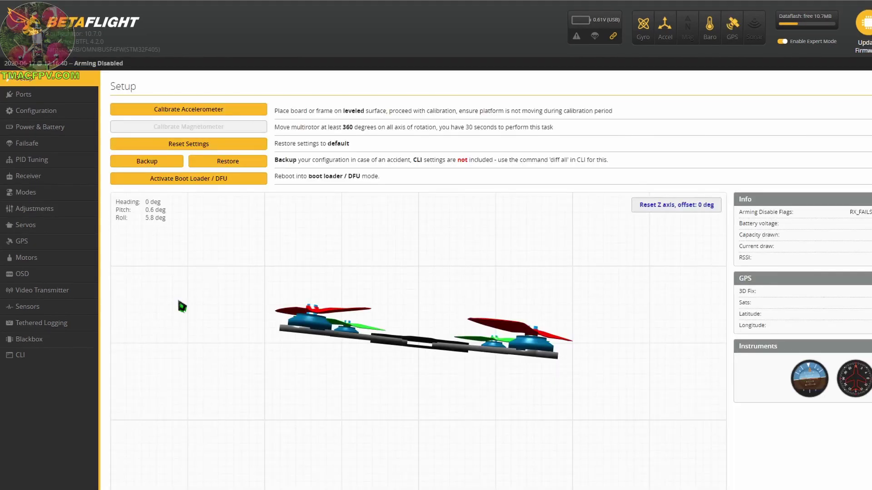
- Activate Mass Storage Device Mode from the Blackbox tab to expose the onboard flash
click(55, 345)
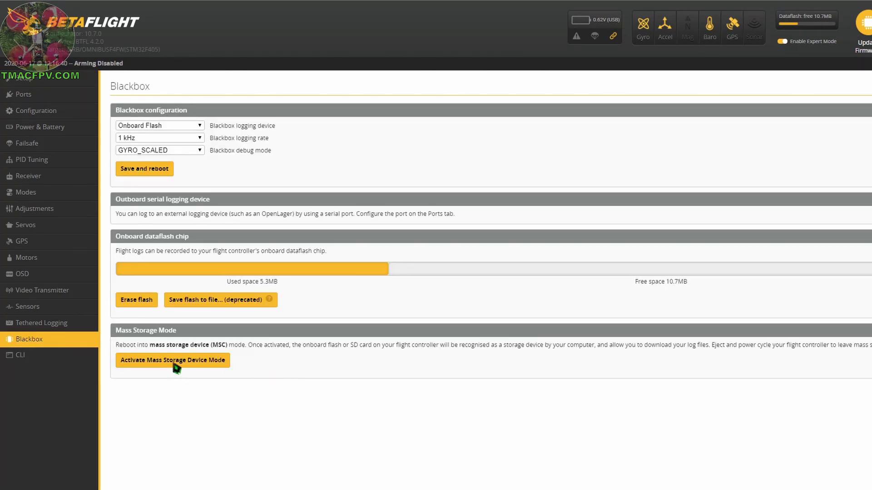
click(210, 369)
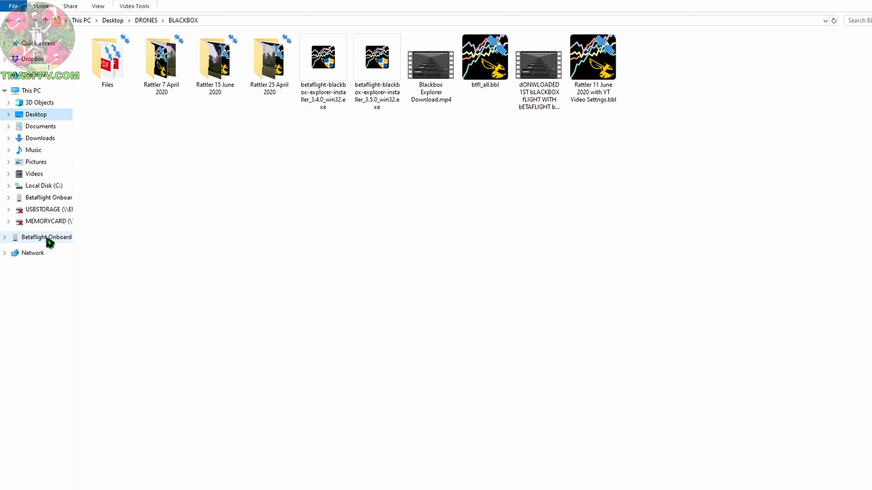
click(47, 238)
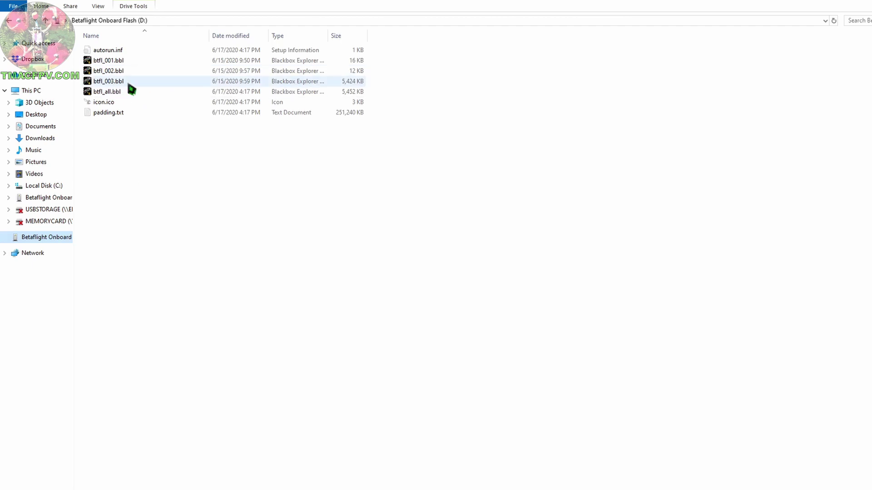
mouse_move(109, 81)
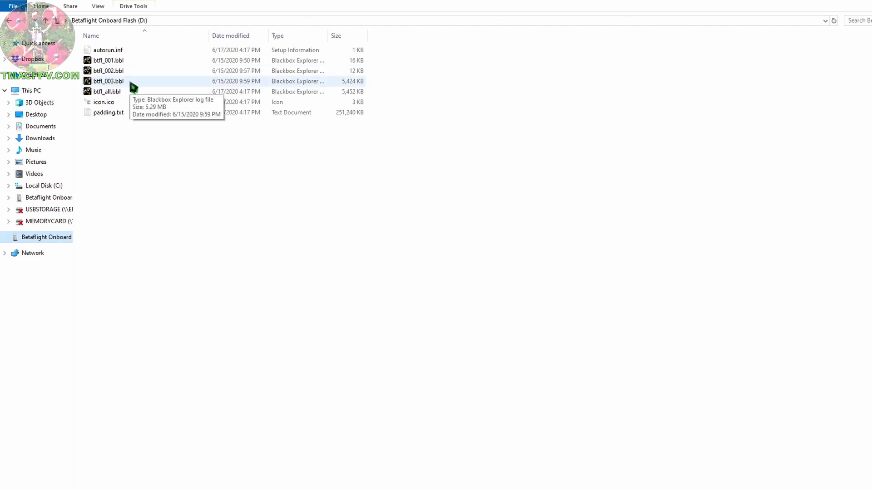
click(147, 84)
key(alt+Left)
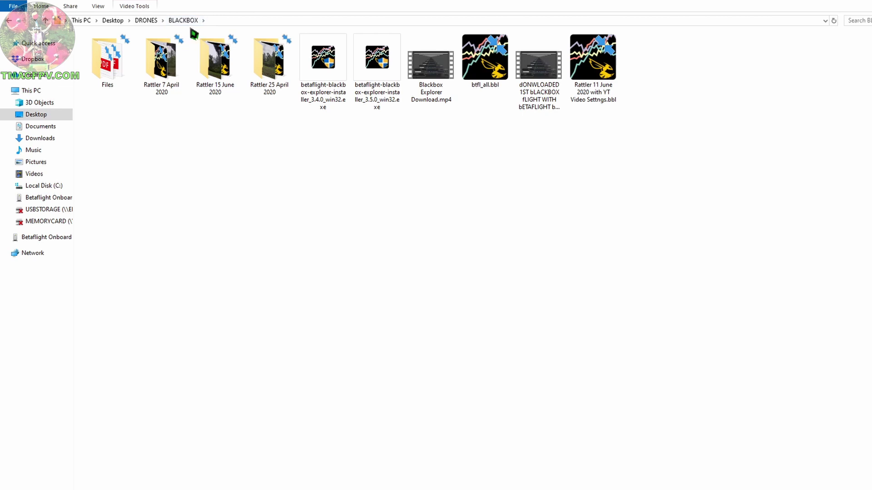
right_click(239, 129)
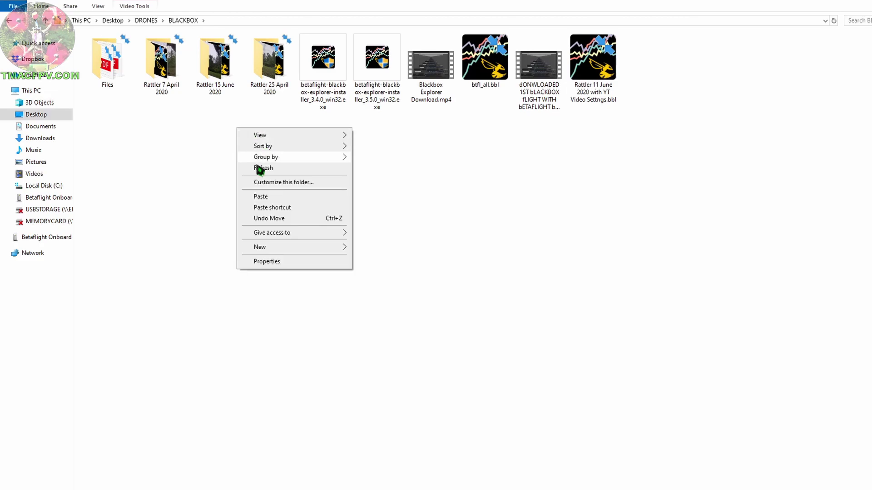
click(258, 196)
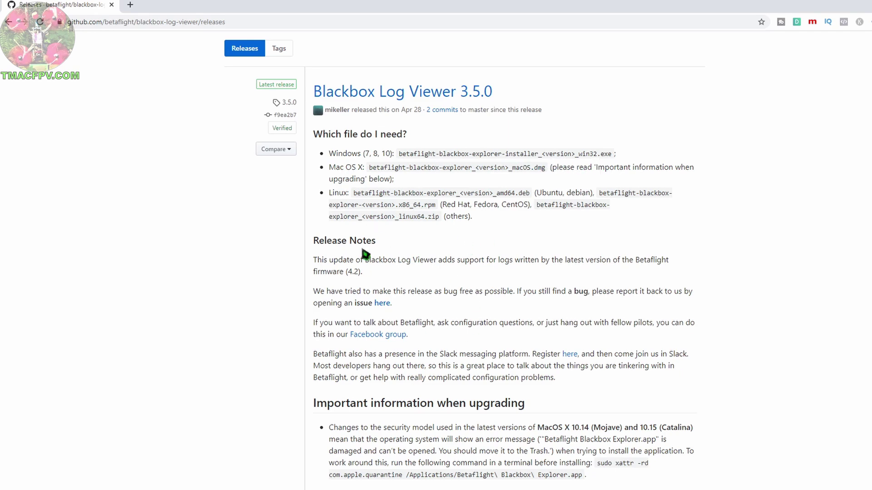
scroll(741, 286, down, 3)
scroll(740, 286, down, 4)
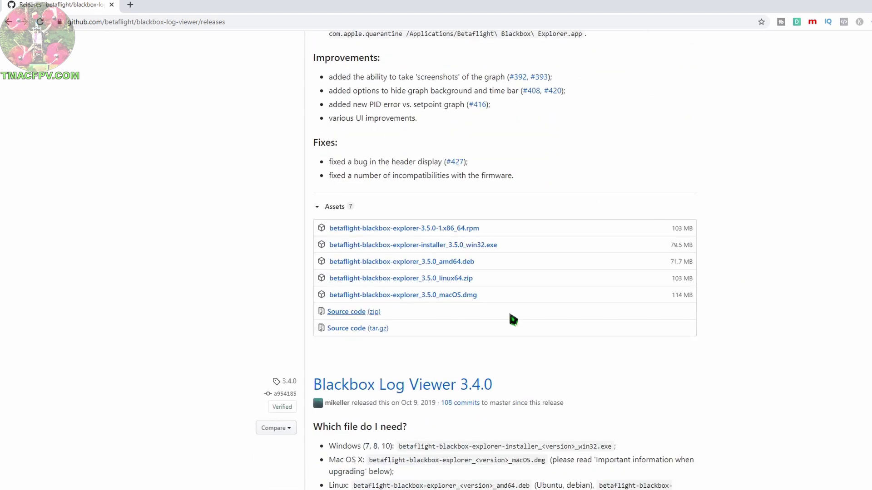
- Download installer_3.5.0_win32.exe from the Blackbox Log Viewer 3.5.0 assets
click(489, 247)
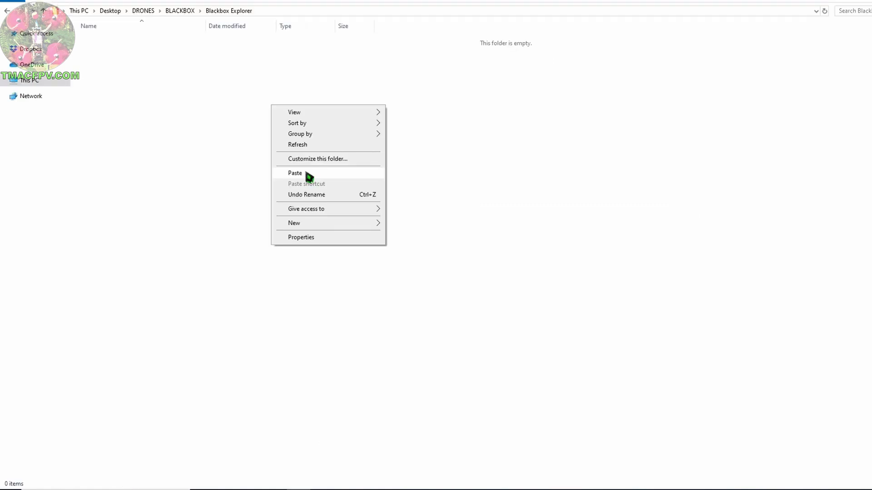
- Paste the installer into the Blackbox Explorer folder, install it and launch Blackbox Explorer
click(305, 172)
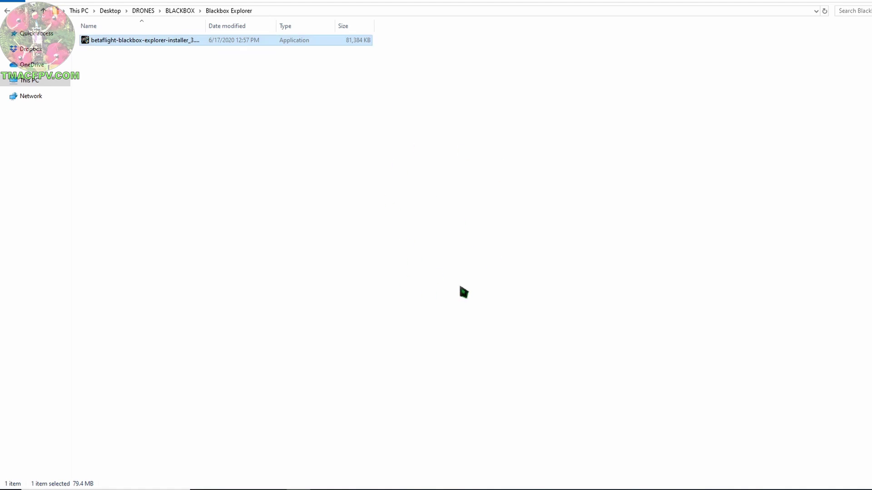
click(526, 318)
click(527, 317)
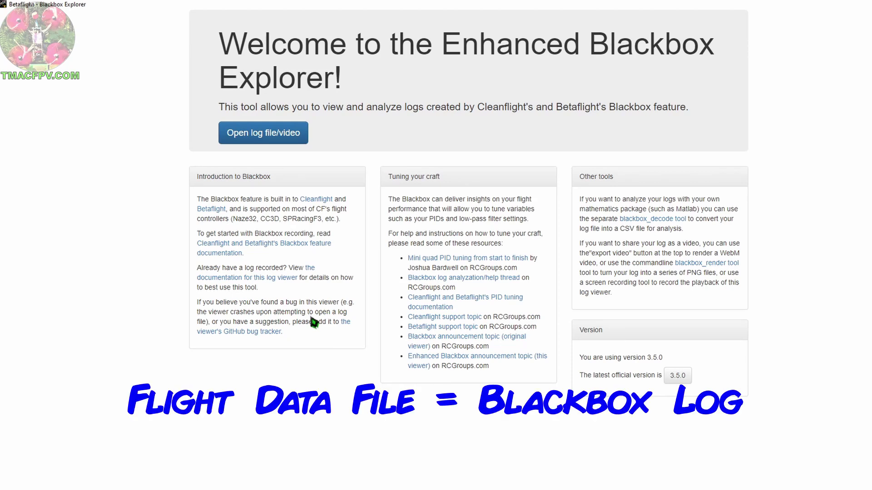
- Load btfl_003.bbl, start playback and scrub to another point in the flight
click(254, 141)
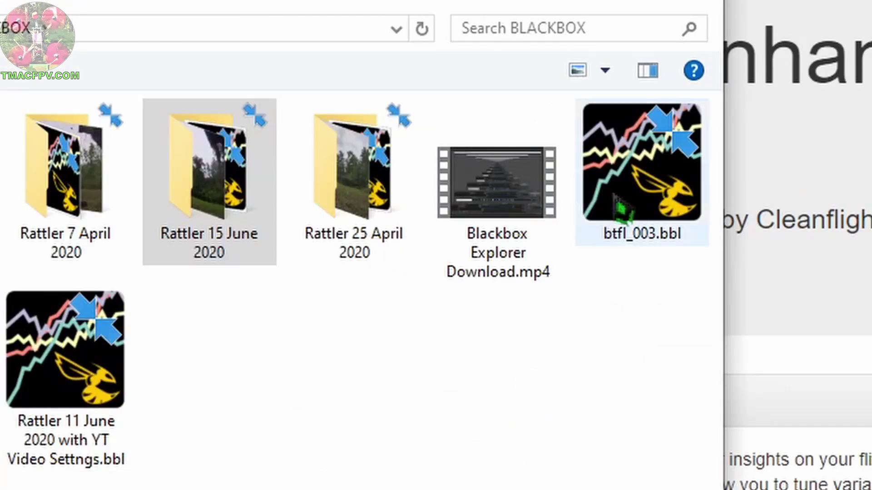
double_click(637, 184)
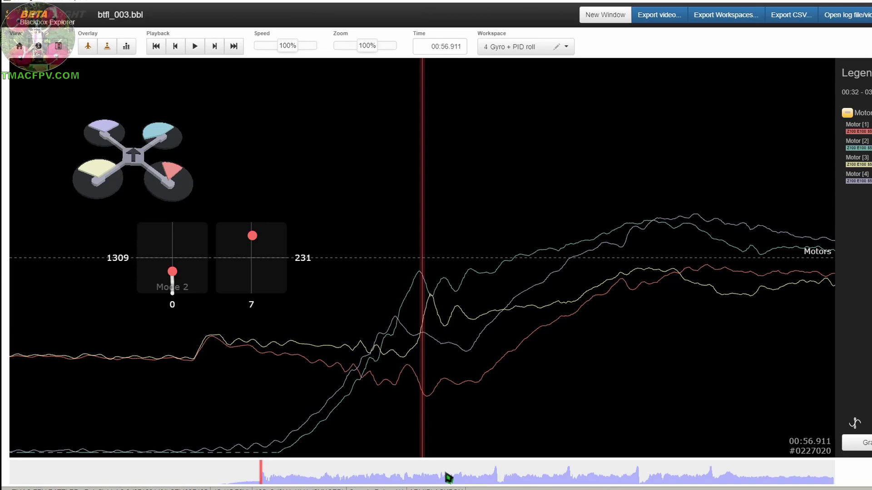
key(space)
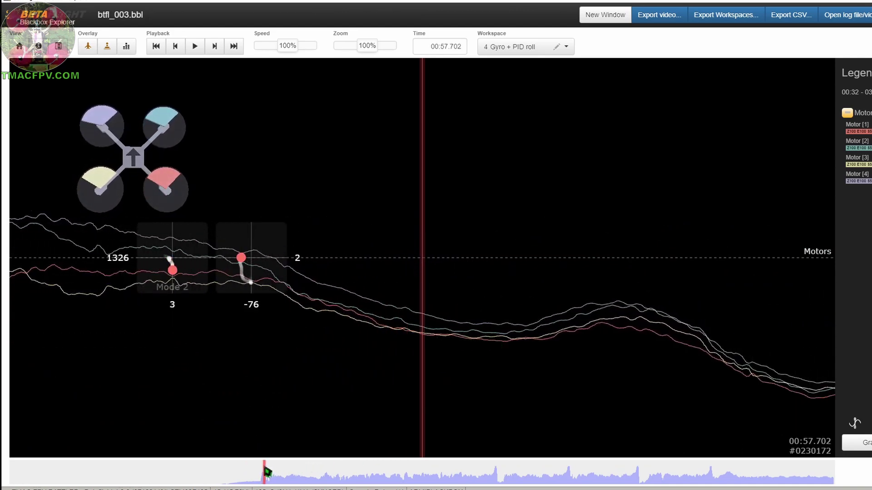
drag(265, 470, 279, 472)
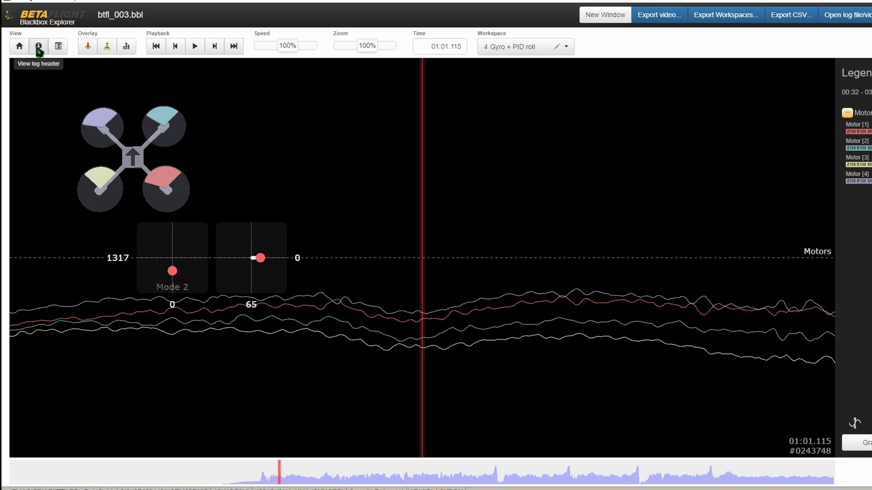
click(39, 48)
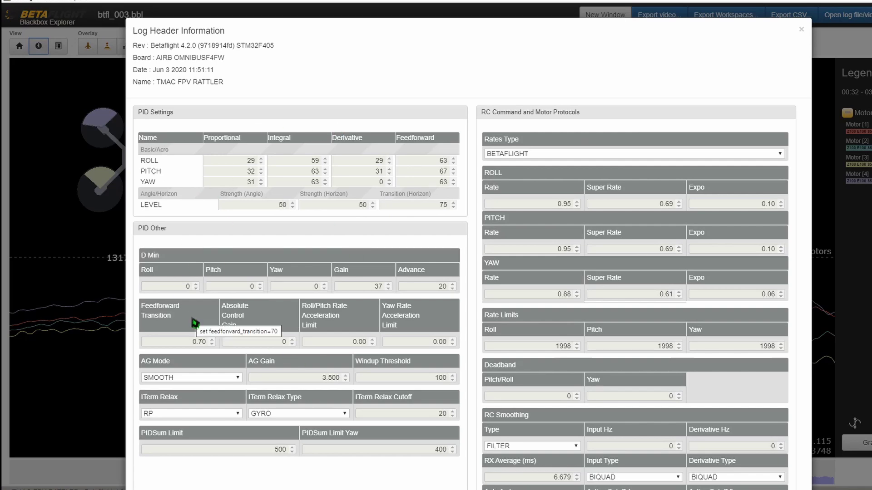
click(39, 46)
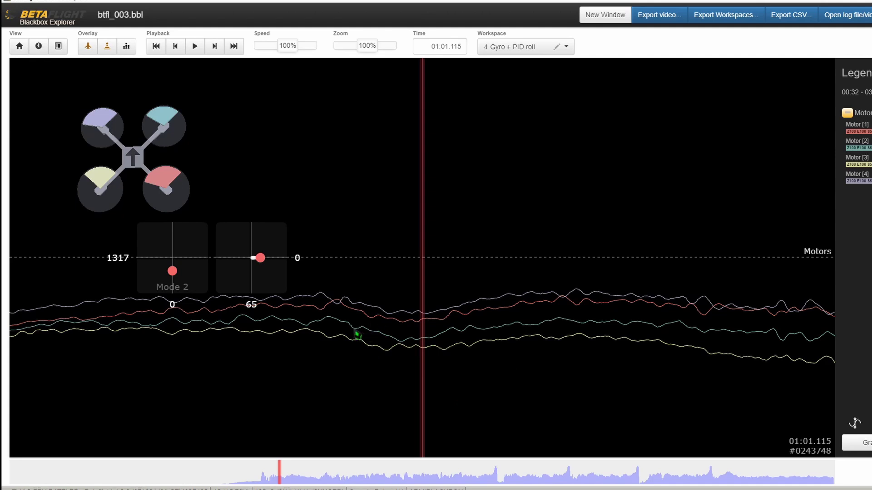
click(58, 46)
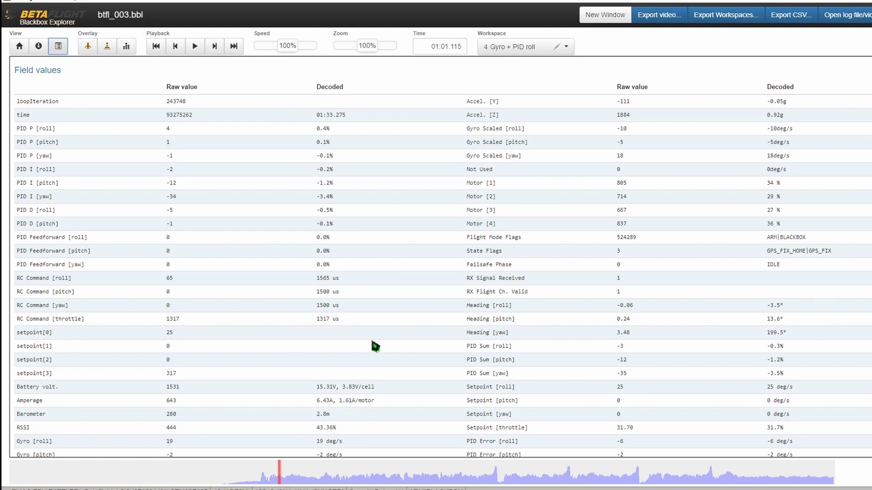
click(58, 46)
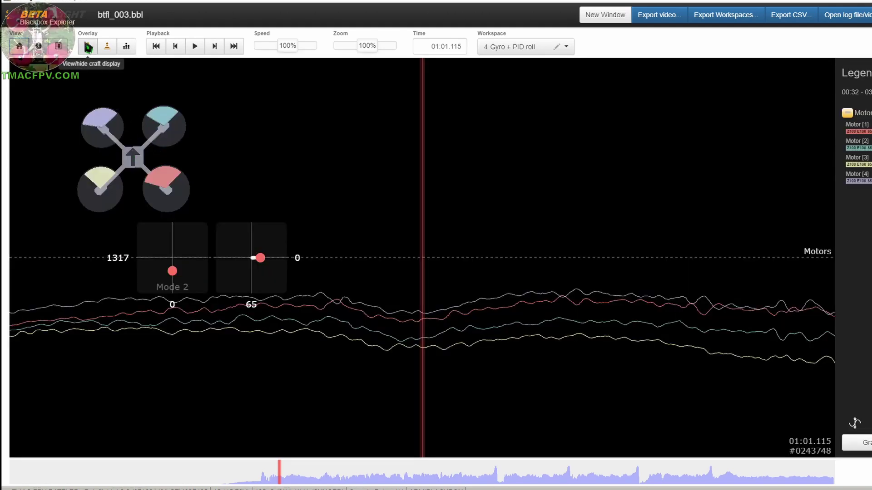
- Toggle the craft and stick overlays on, then turn on the frequency analyser
click(90, 49)
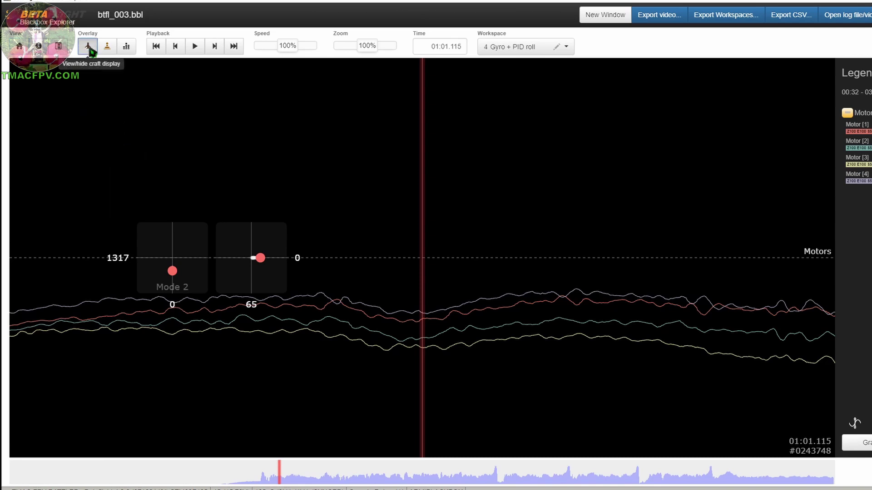
click(89, 49)
click(89, 49)
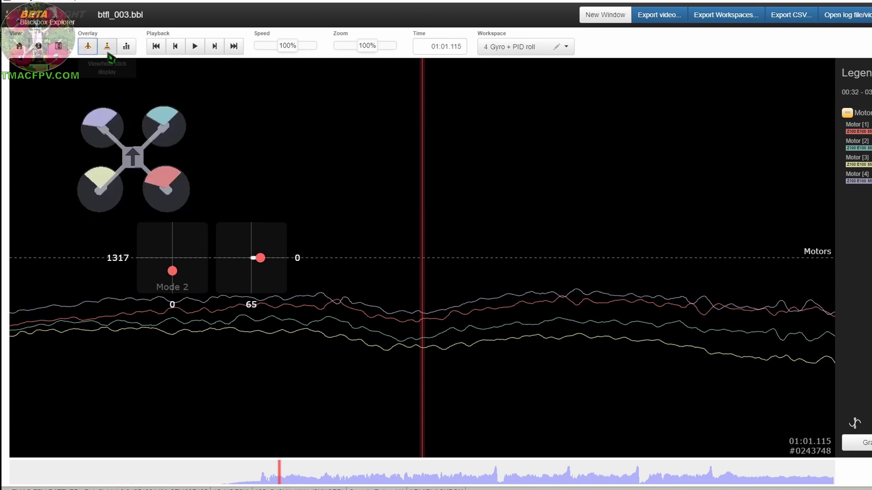
click(108, 50)
click(108, 49)
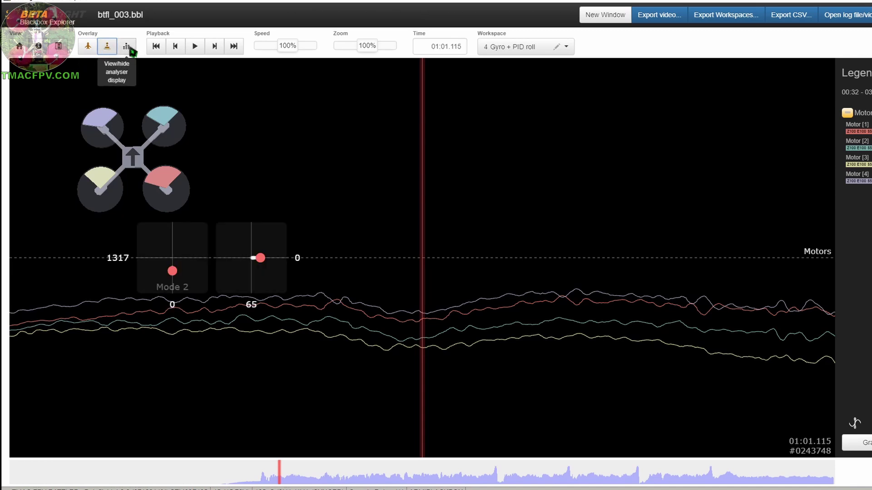
click(127, 48)
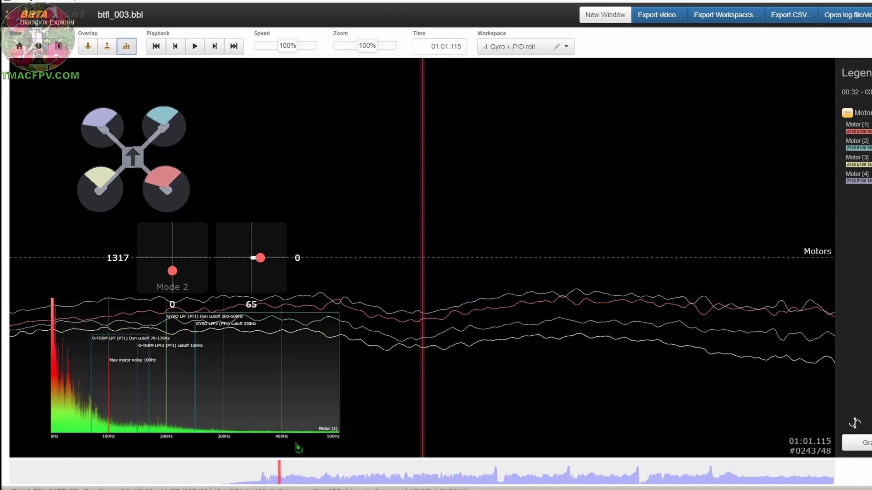
- Close the enlarged analyser and play the log, pausing at 01:14.278
mouse_move(333, 306)
click(332, 305)
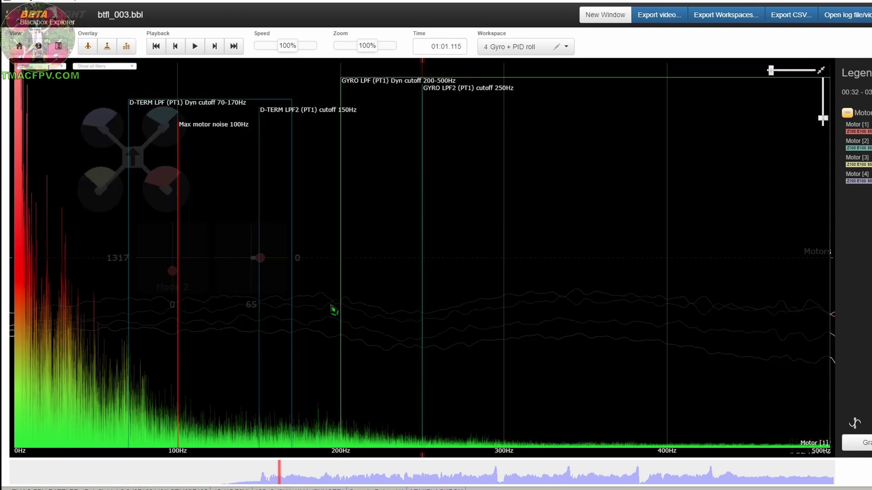
click(195, 46)
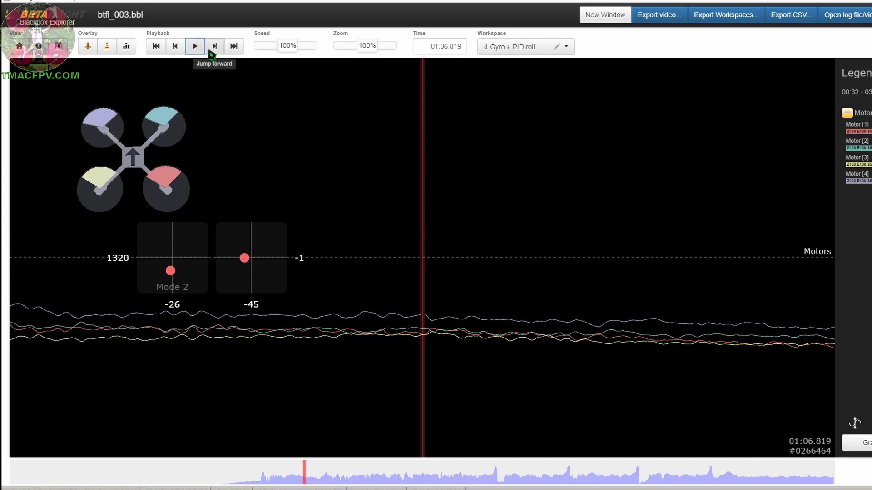
click(202, 47)
click(213, 47)
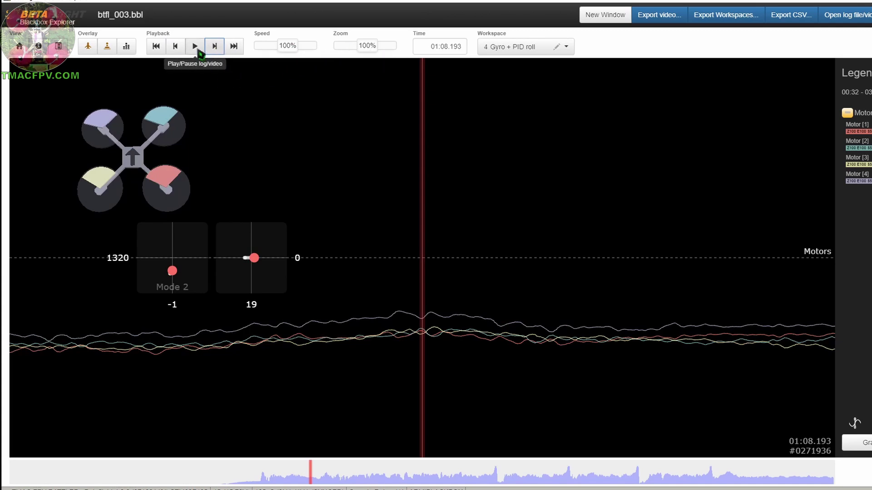
click(196, 47)
scroll(278, 47, up, 3)
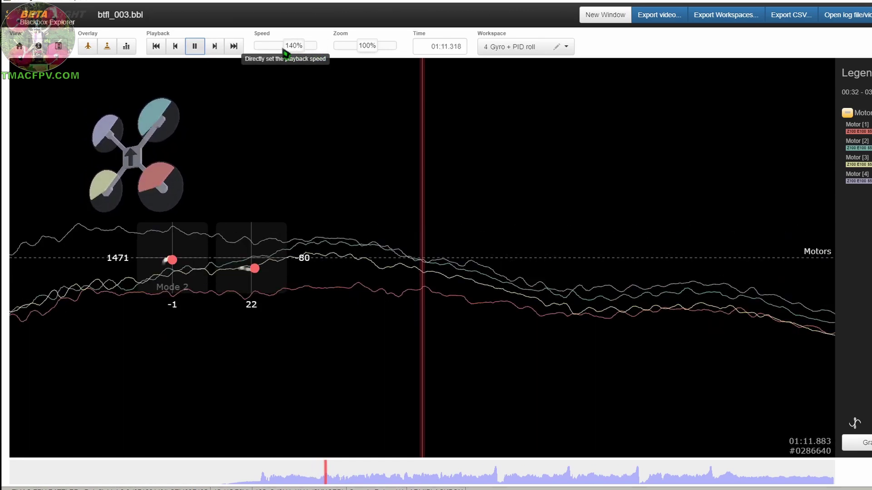
scroll(278, 53, down, 3)
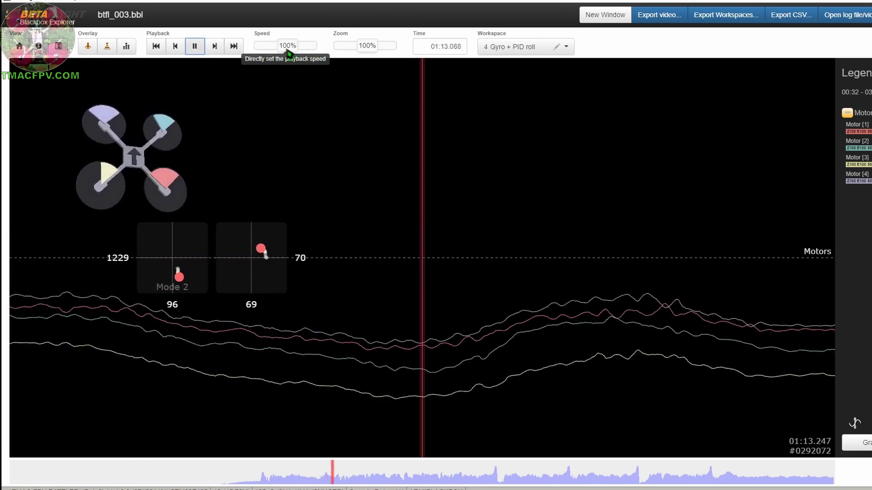
click(195, 47)
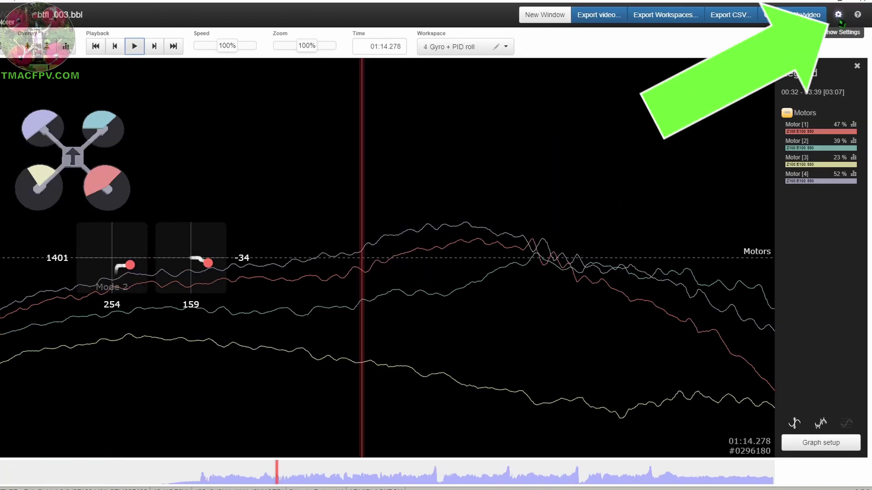
click(840, 19)
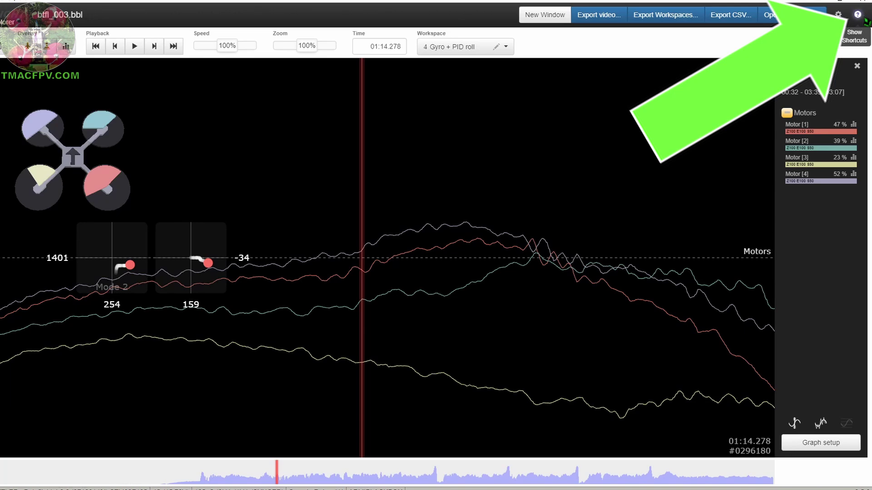
click(856, 15)
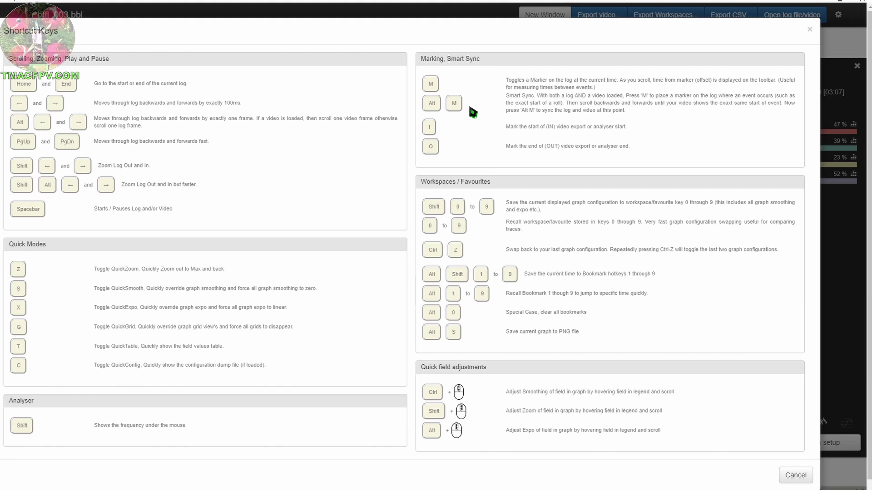
key(Escape)
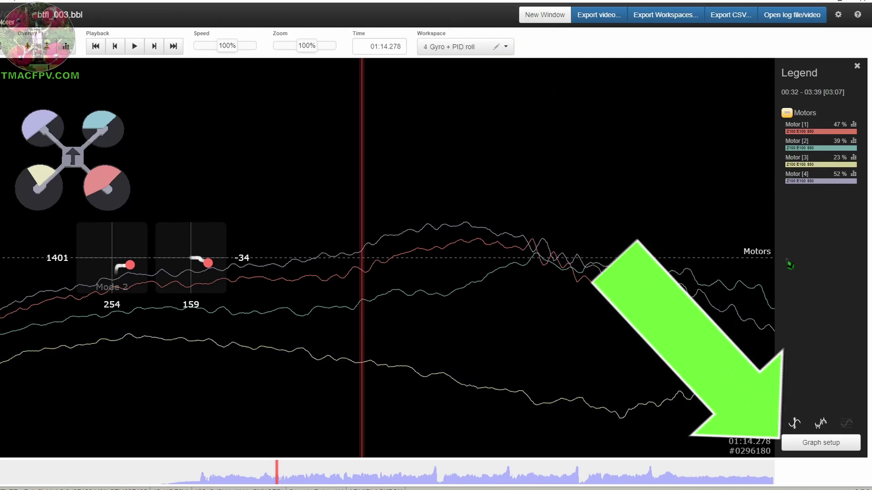
- Open the Configure graphs dialog and close it without changes
click(823, 444)
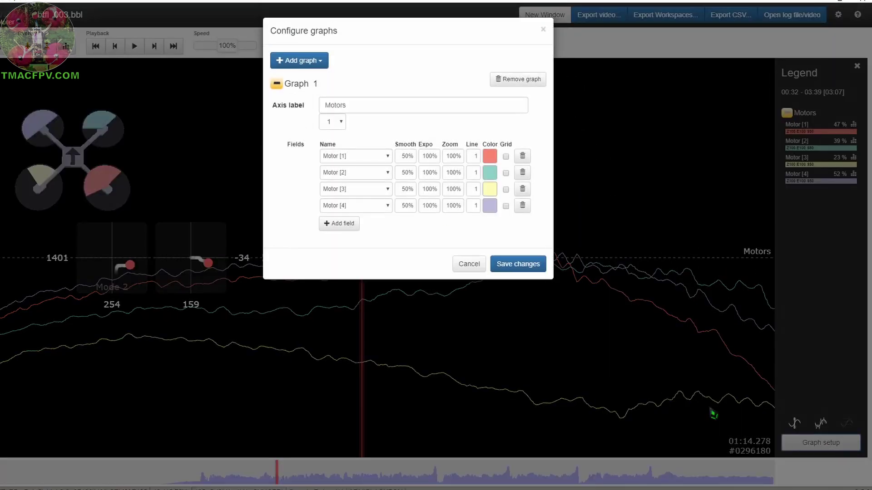
click(543, 30)
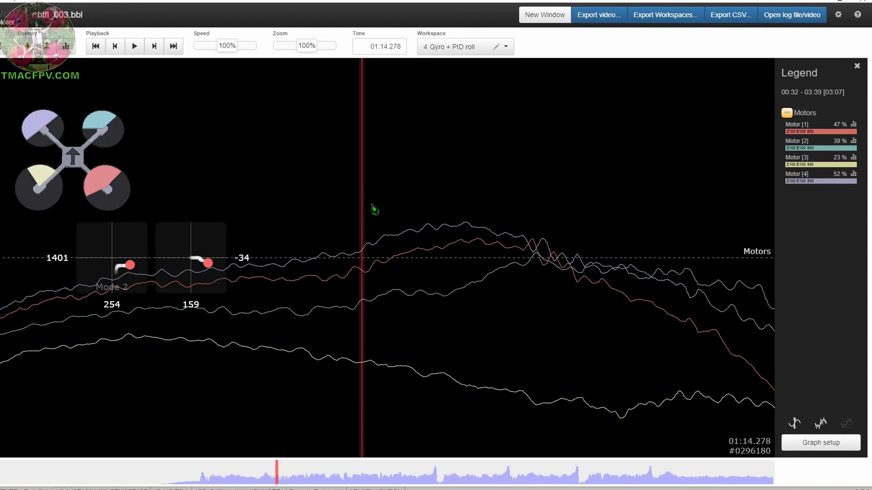
scroll(381, 296, down, 3)
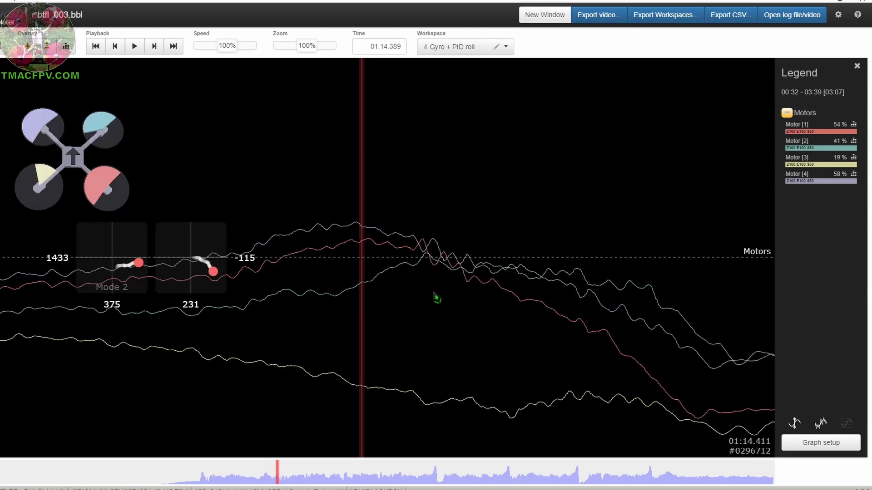
scroll(427, 297, down, 3)
scroll(523, 291, down, 1)
scroll(416, 295, down, 3)
scroll(419, 293, down, 2)
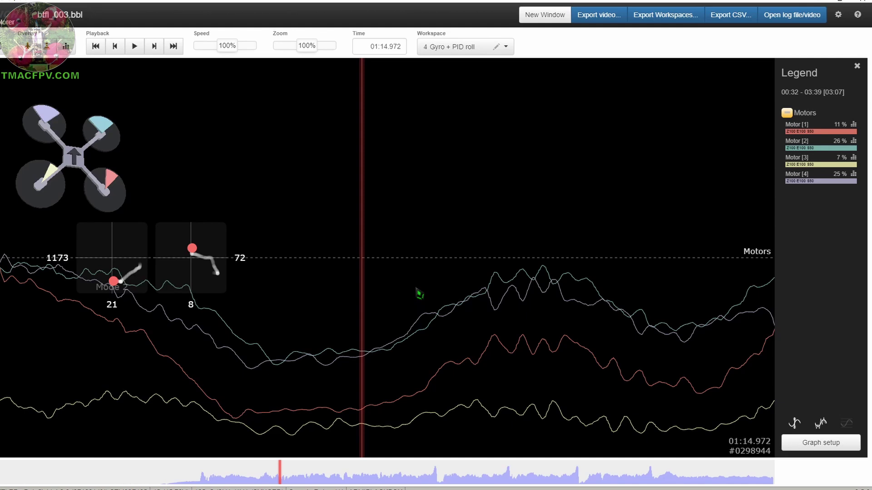
- Start playing the flight log from the toolbar
click(135, 46)
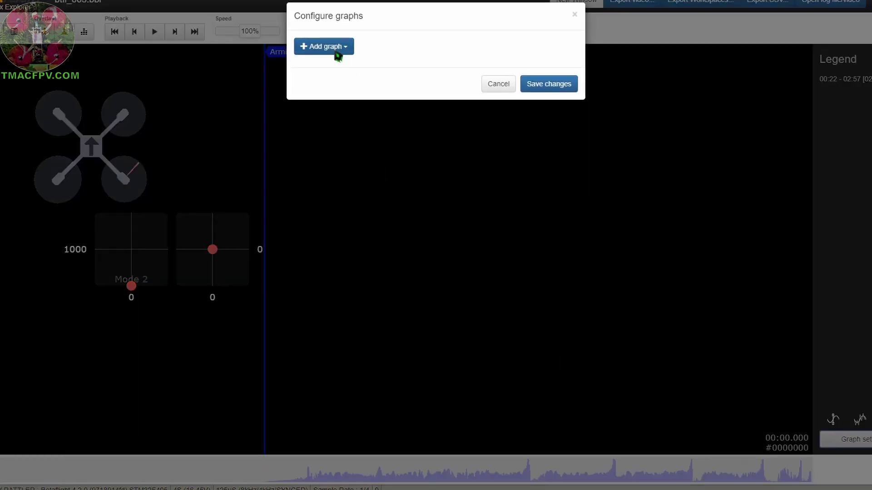
- Add a first Debug graph plotting Gyro Scaled [roll] against Gyro [roll]
click(338, 56)
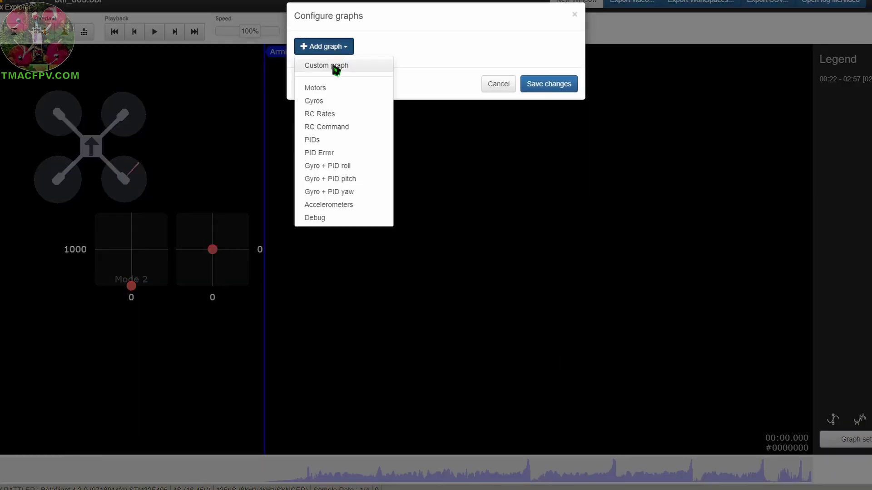
click(323, 219)
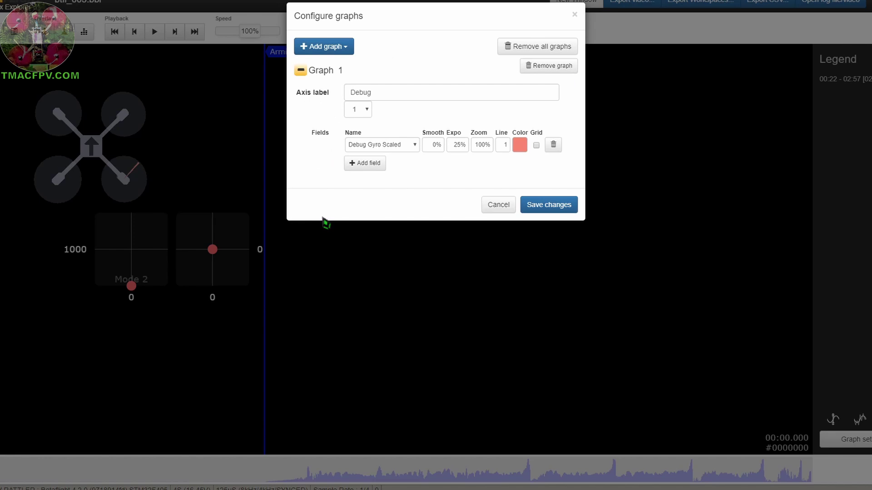
click(416, 145)
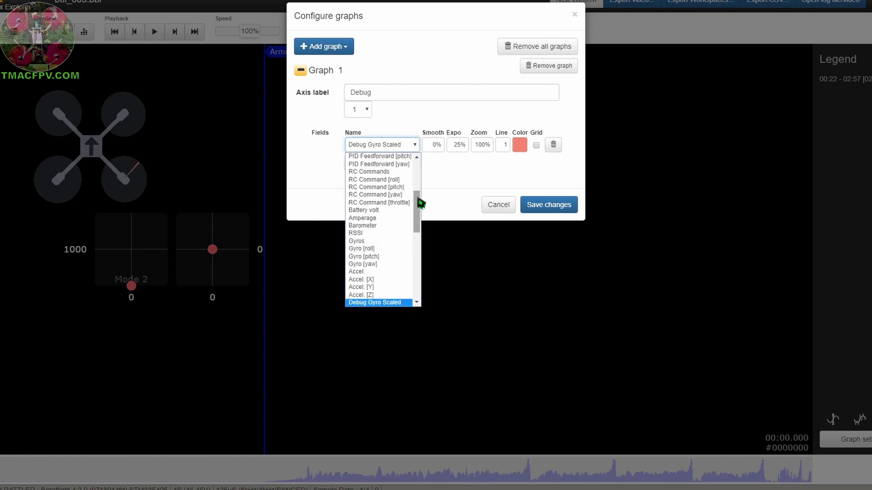
drag(421, 209, 416, 244)
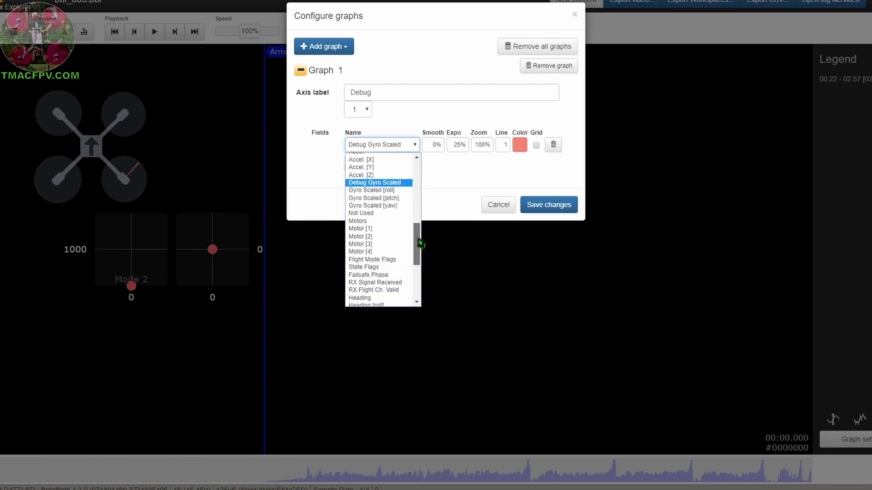
click(397, 193)
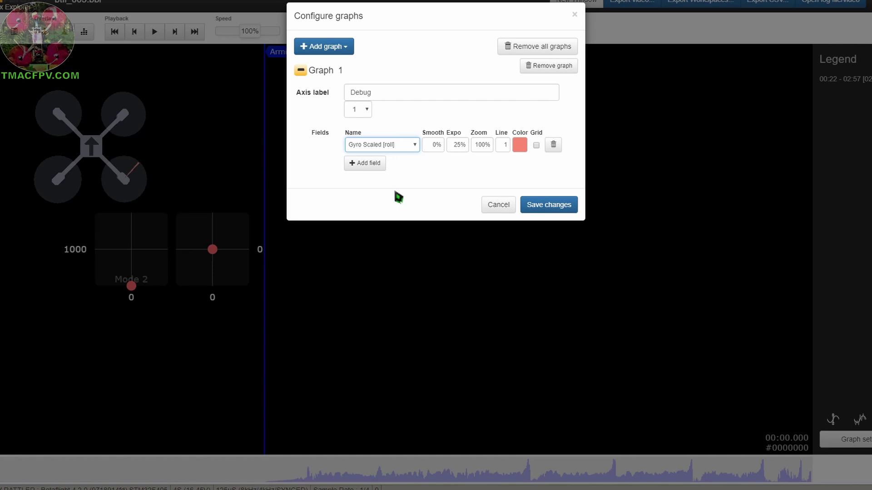
click(373, 165)
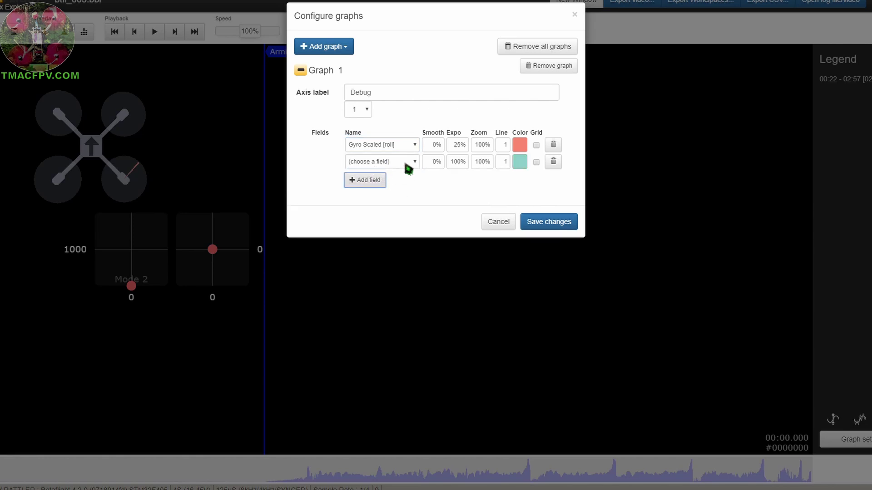
click(412, 162)
drag(418, 176, 415, 247)
click(386, 237)
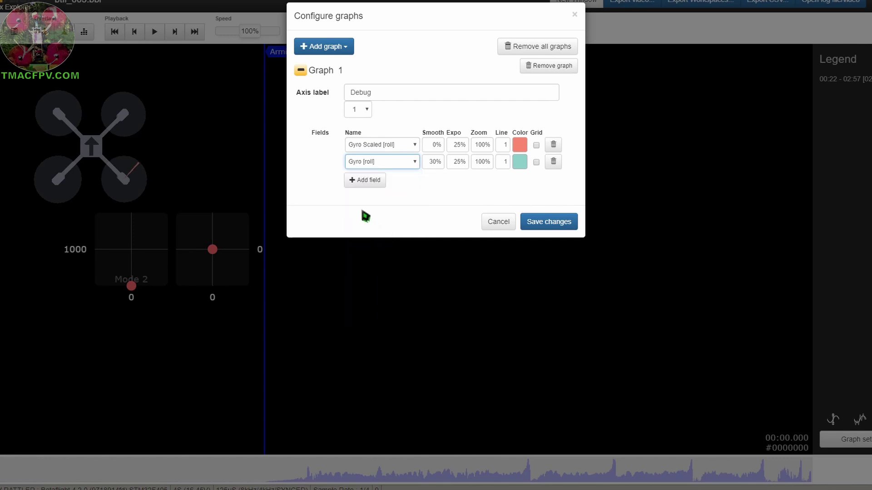
- Add a second Debug graph plotting Gyro Scaled [pitch] against Gyro [pitch]
click(320, 42)
click(339, 220)
click(415, 284)
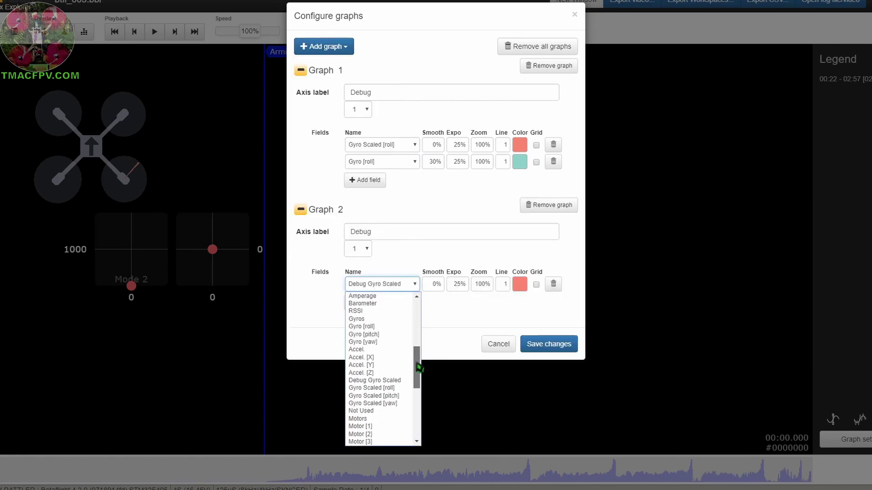
scroll(417, 365, down, 1)
scroll(414, 361, down, 1)
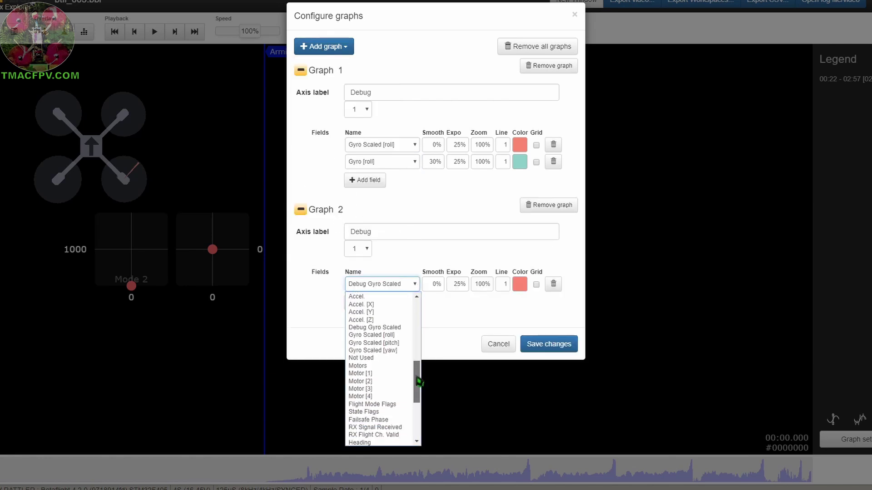
click(393, 345)
click(366, 303)
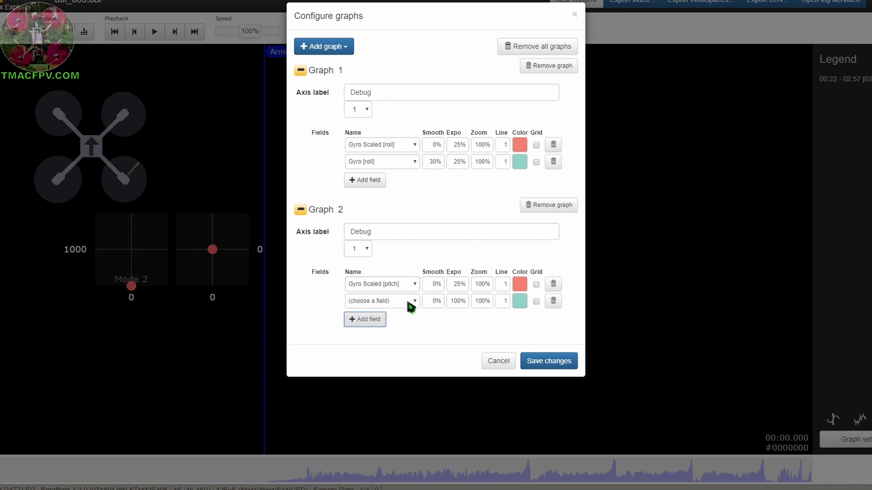
click(411, 301)
click(382, 436)
- Add a third Debug graph of Gyro Scaled [yaw] against Gyro [yaw], then save changes
click(323, 46)
click(327, 220)
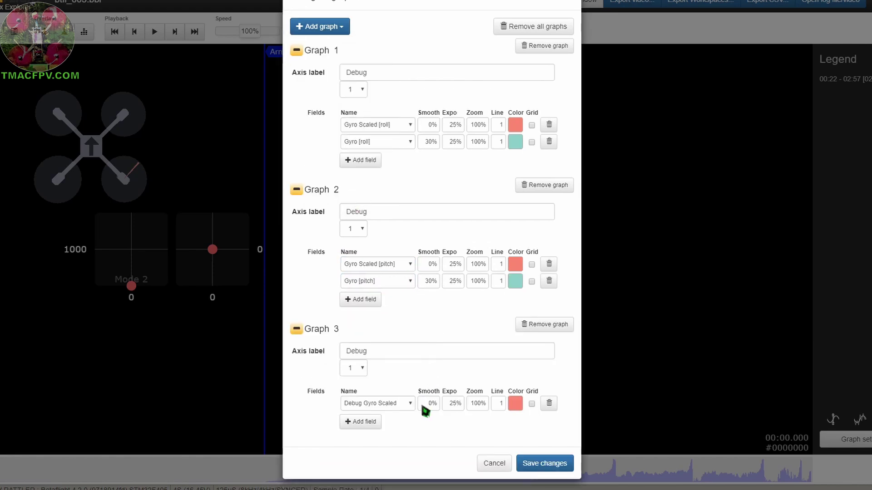
click(410, 407)
click(409, 317)
click(375, 422)
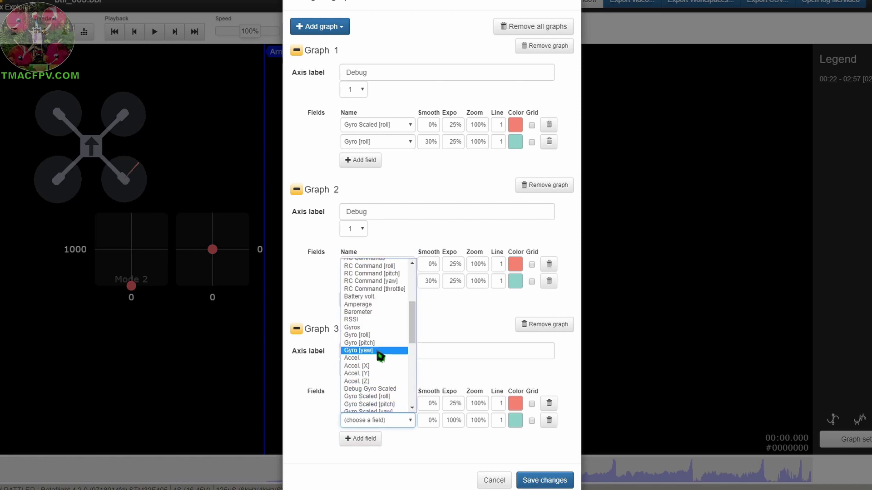
click(380, 352)
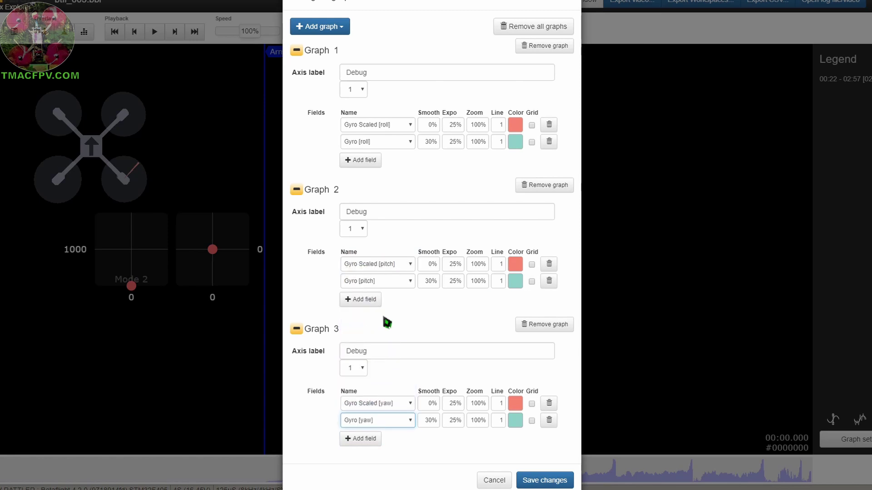
click(546, 481)
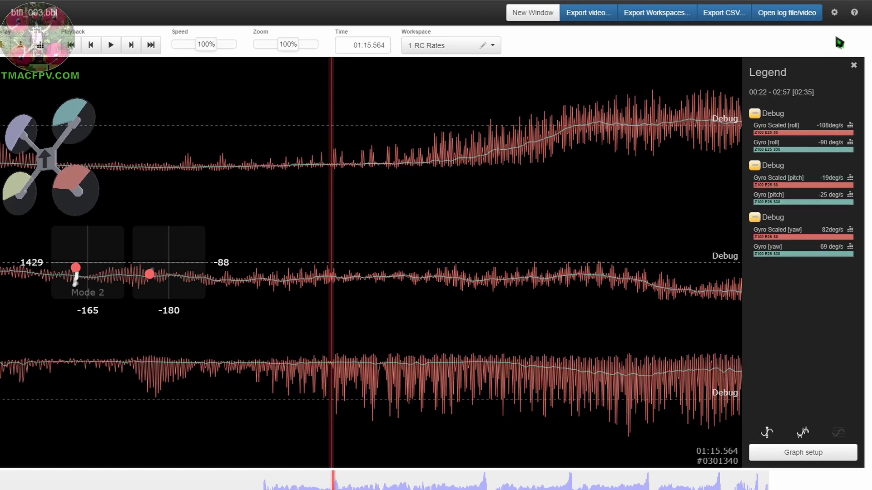
click(854, 13)
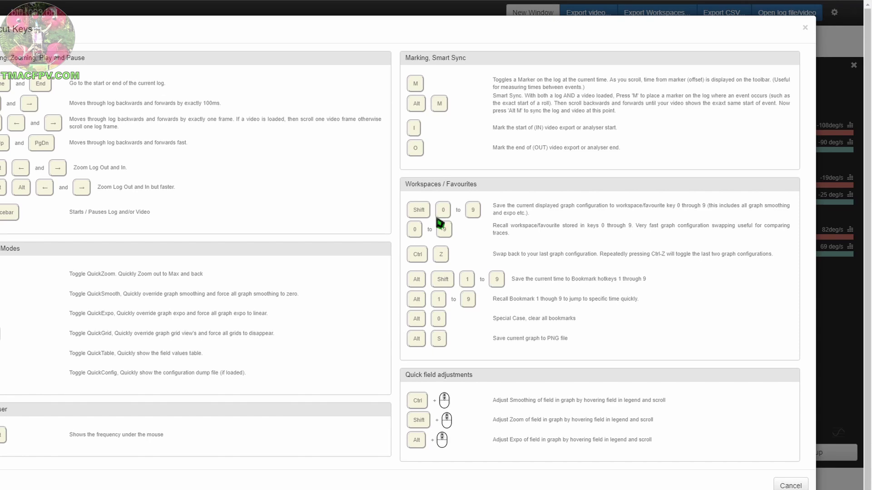
key(Escape)
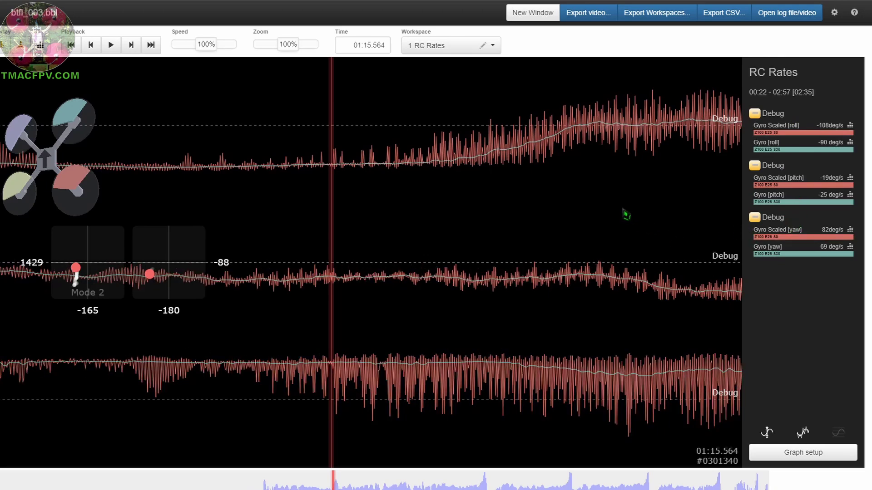
- Export the workspace configurations to workspaces.json
click(673, 20)
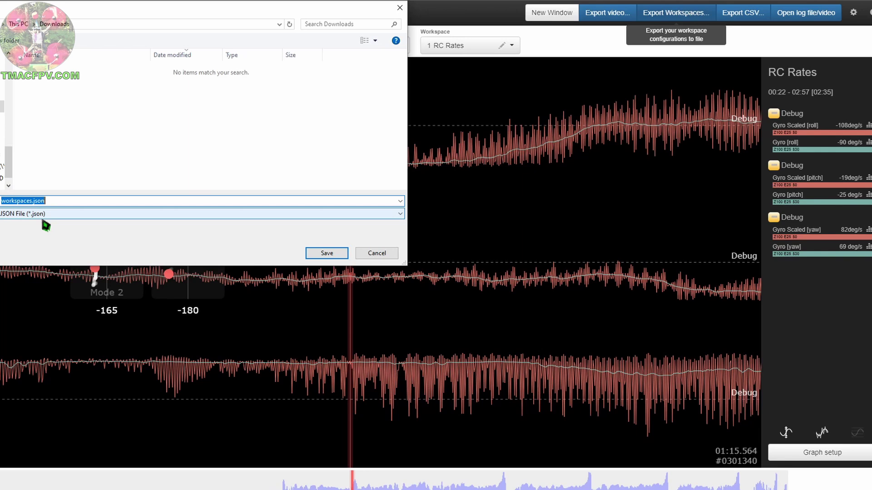
click(327, 253)
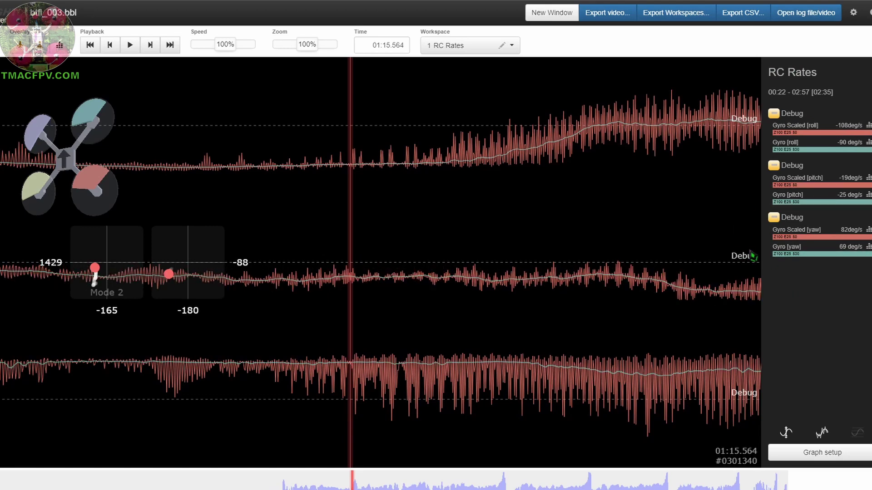
- Pan the log slightly earlier and open the Gyro Scaled [roll] frequency spectrum
mouse_move(455, 405)
mouse_down()
mouse_move(412, 405)
mouse_move(546, 401)
mouse_move(496, 400)
mouse_up()
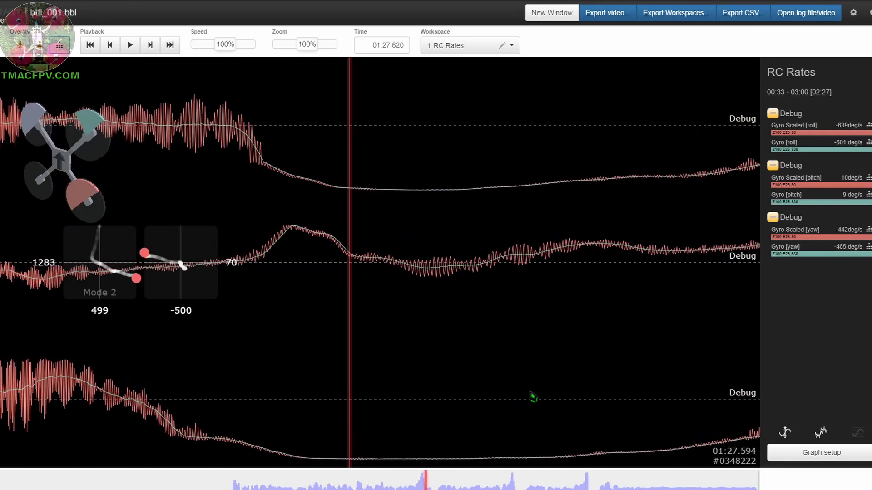
scroll(272, 294, up, 3)
scroll(409, 304, down, 3)
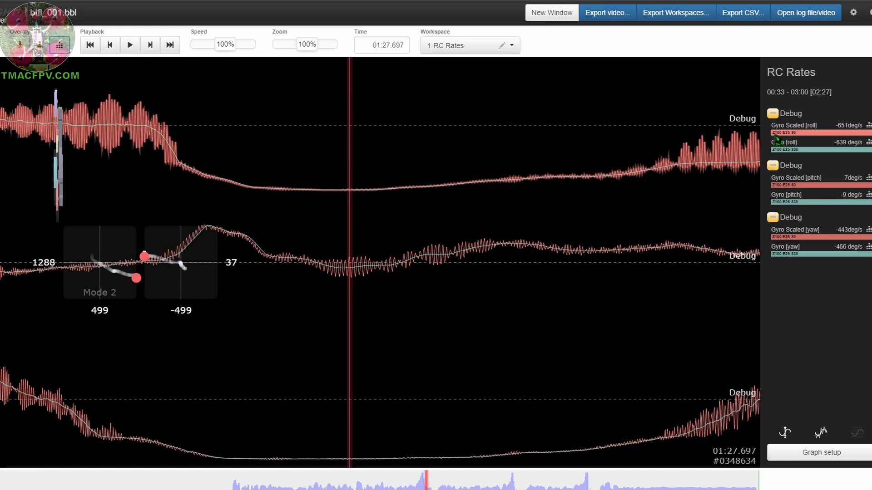
click(778, 141)
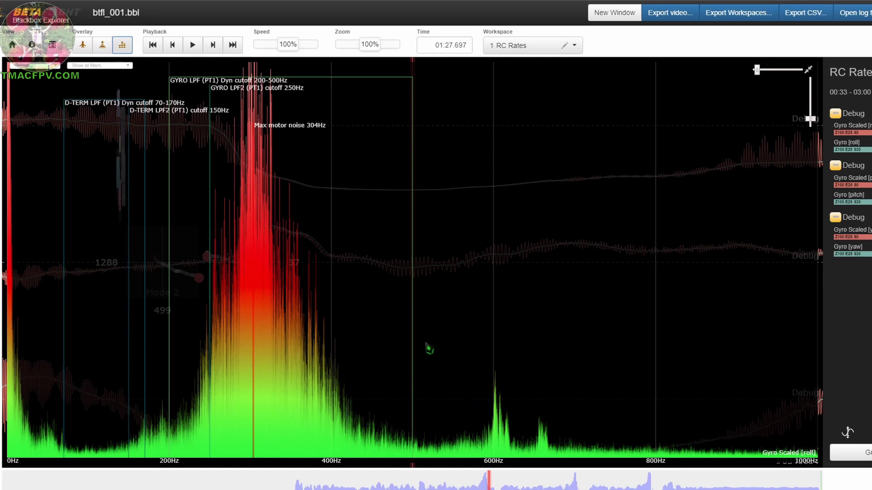
mouse_move(428, 347)
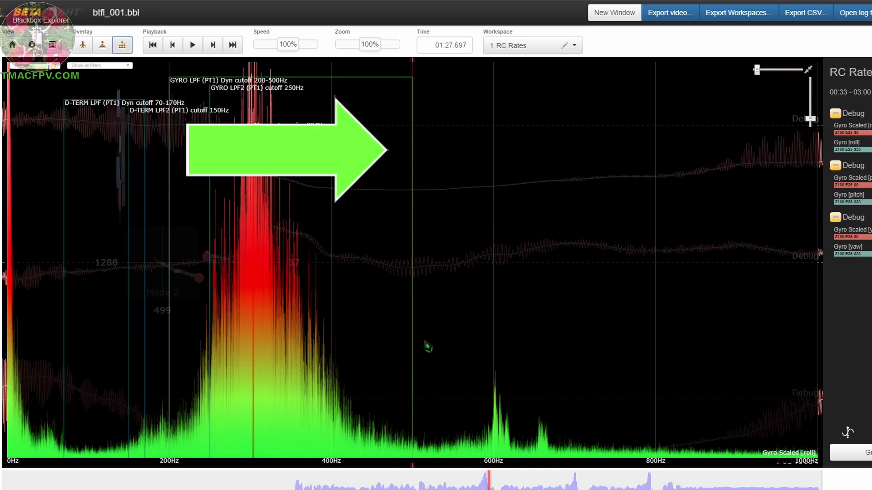
- Switch the spectrum source to Gyro [roll], then Gyro [pitch], then Gyro Scaled [yaw]
click(848, 153)
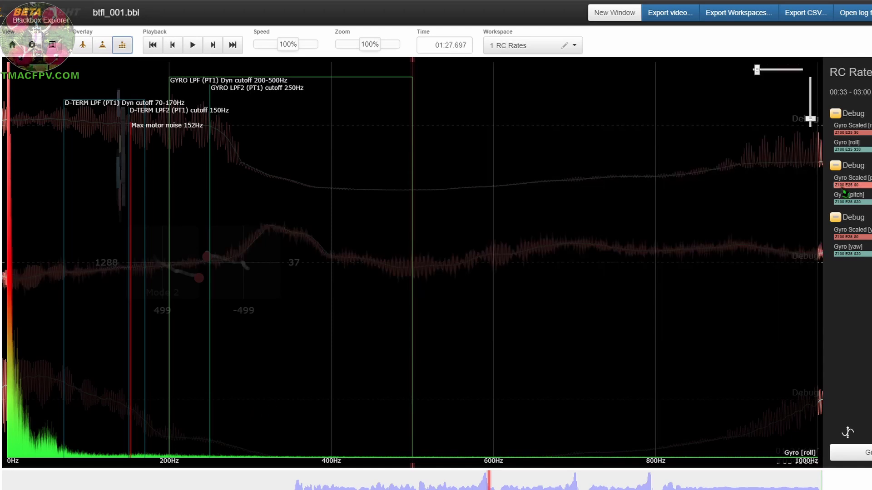
click(845, 196)
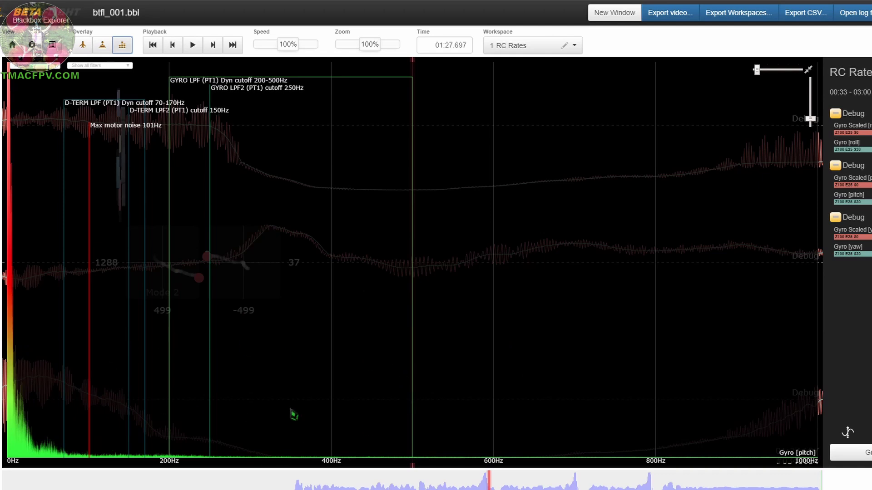
click(851, 243)
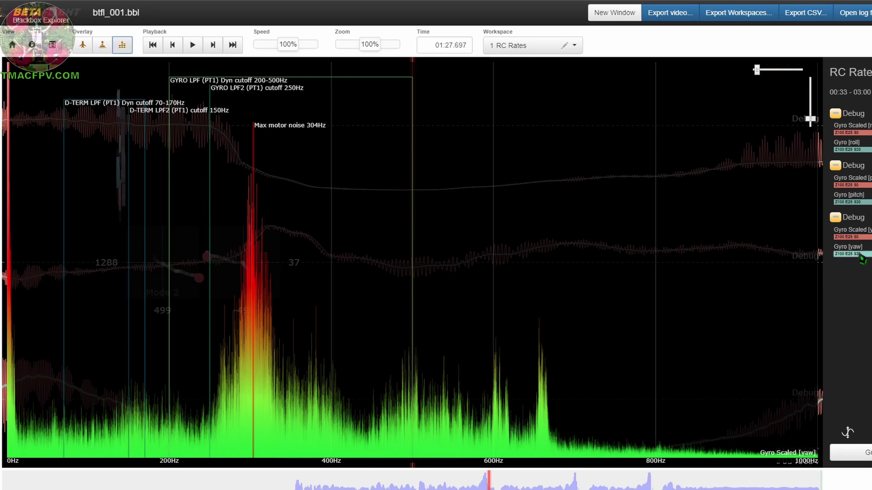
- Switch the spectrum analyser to the Gyro [yaw] trace, peaking at 104 Hz
click(861, 256)
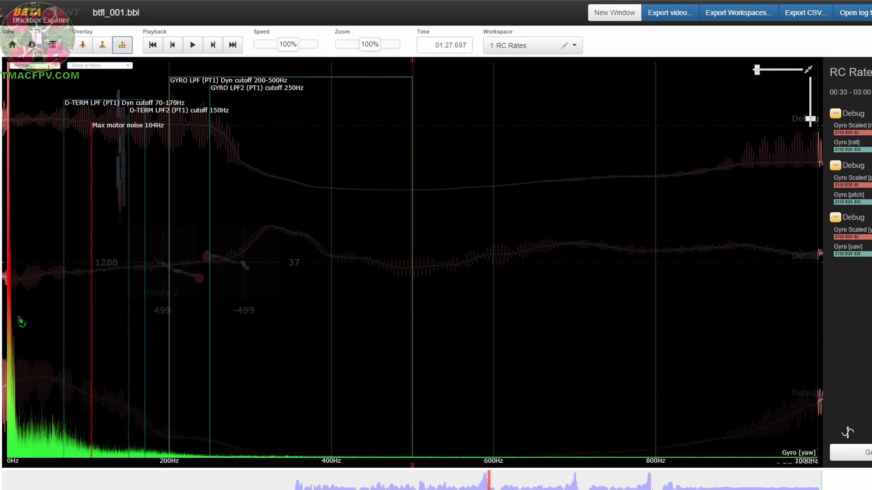